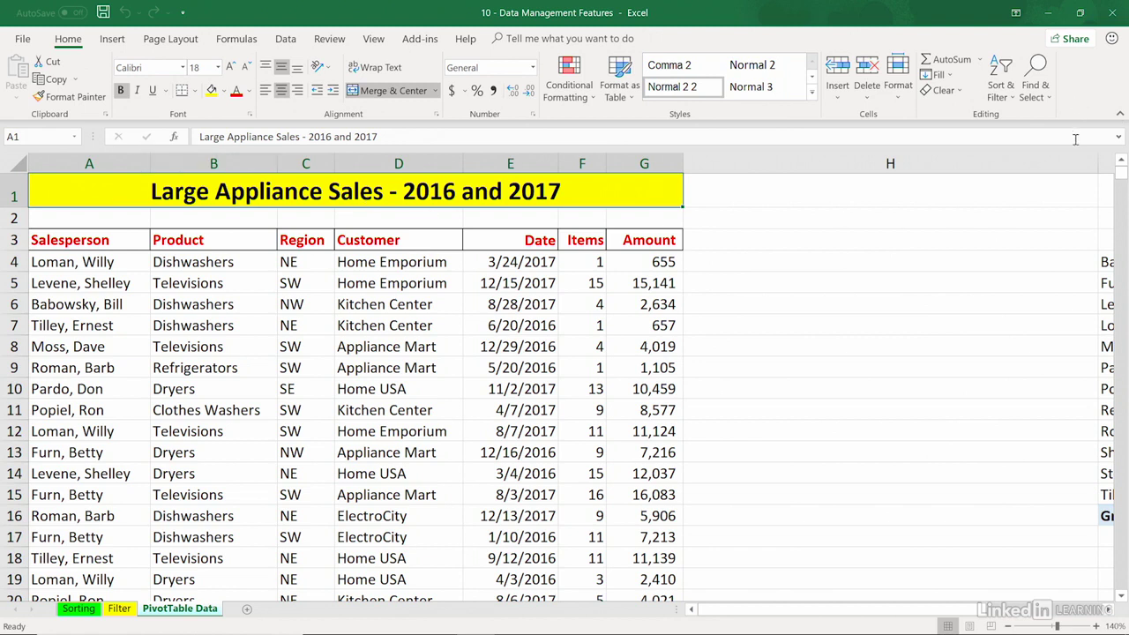
Step: Narrow column H to reveal the salesperson-by-region summary, and select its salesperson names and region headings for review
drag(1098, 166, 723, 173)
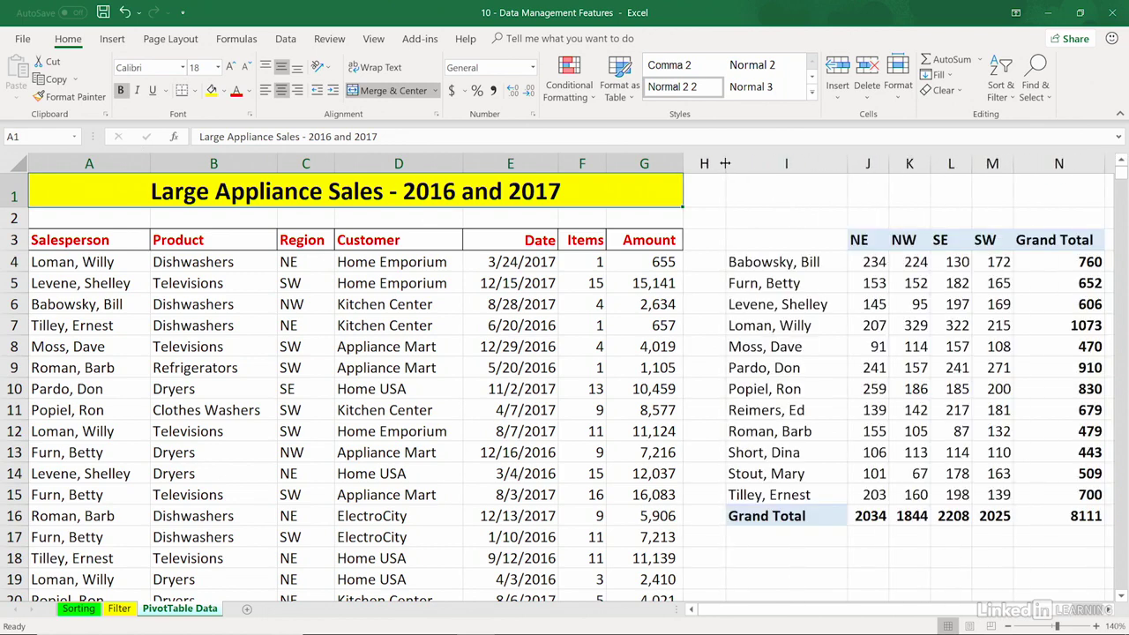
drag(748, 256, 749, 491)
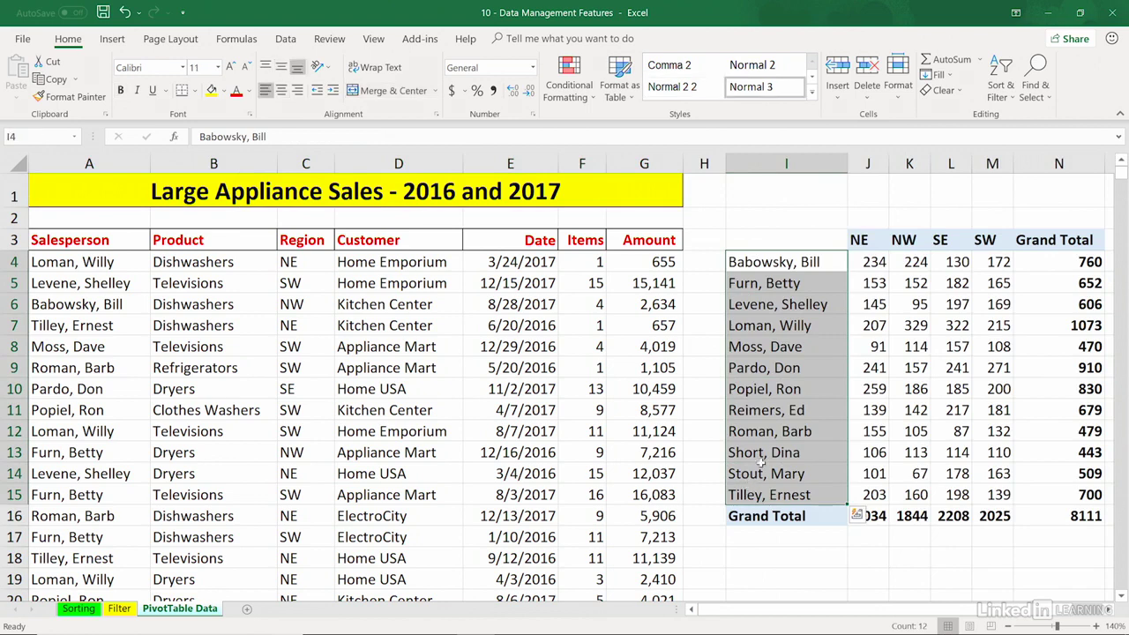
drag(865, 241, 976, 239)
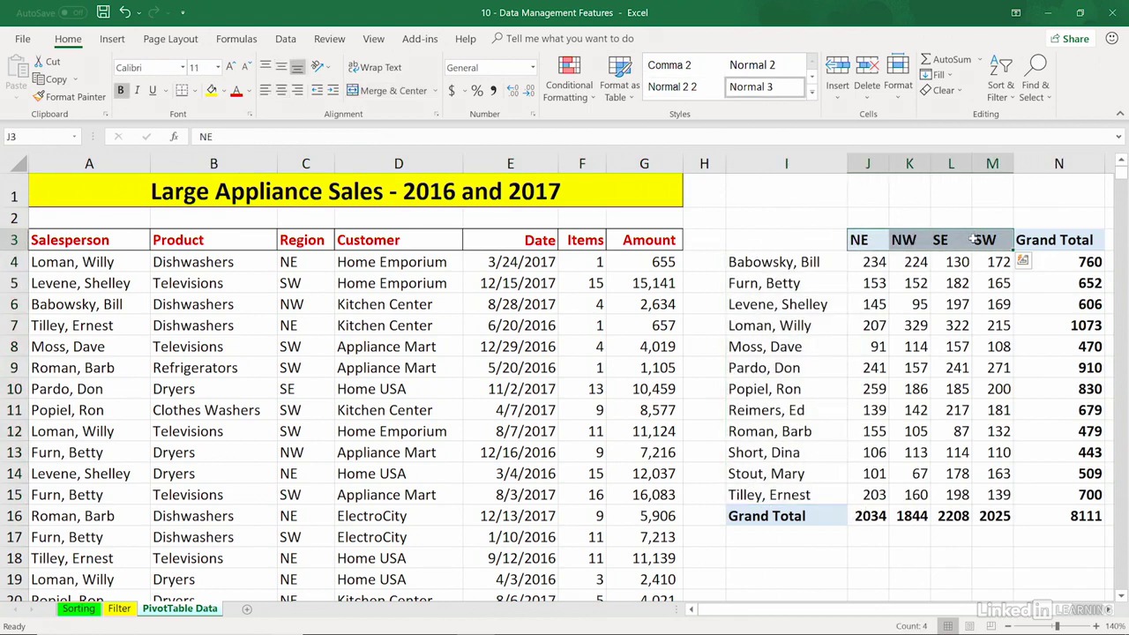
Step: Inspect the SUMIFS formula in cell J4 of the summary and leave it unedited
click(869, 262)
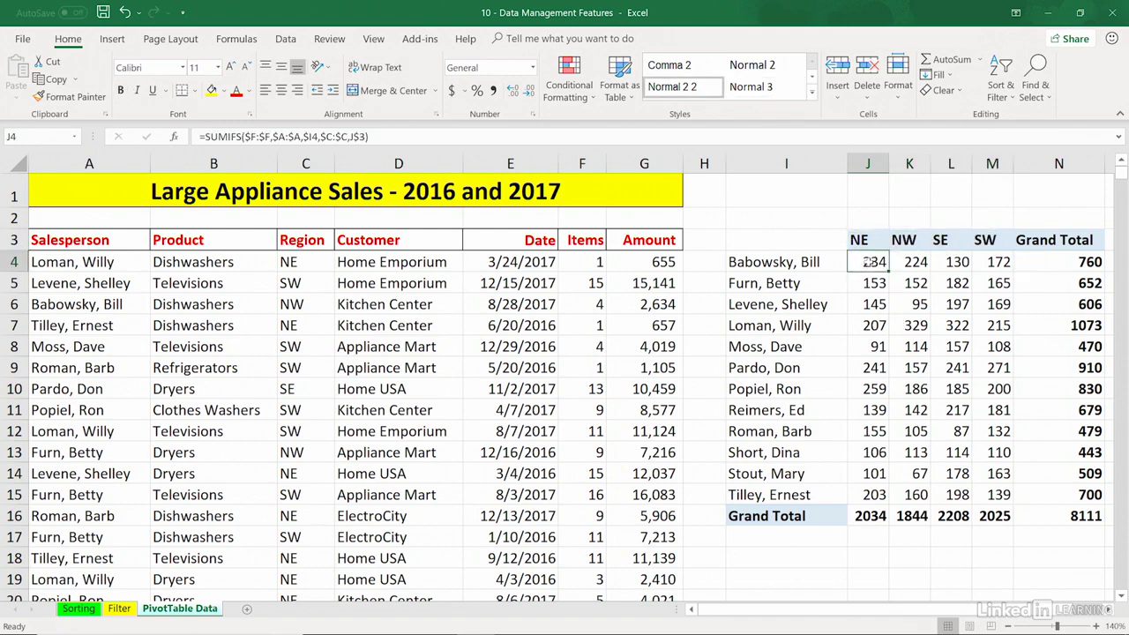
double_click(869, 262)
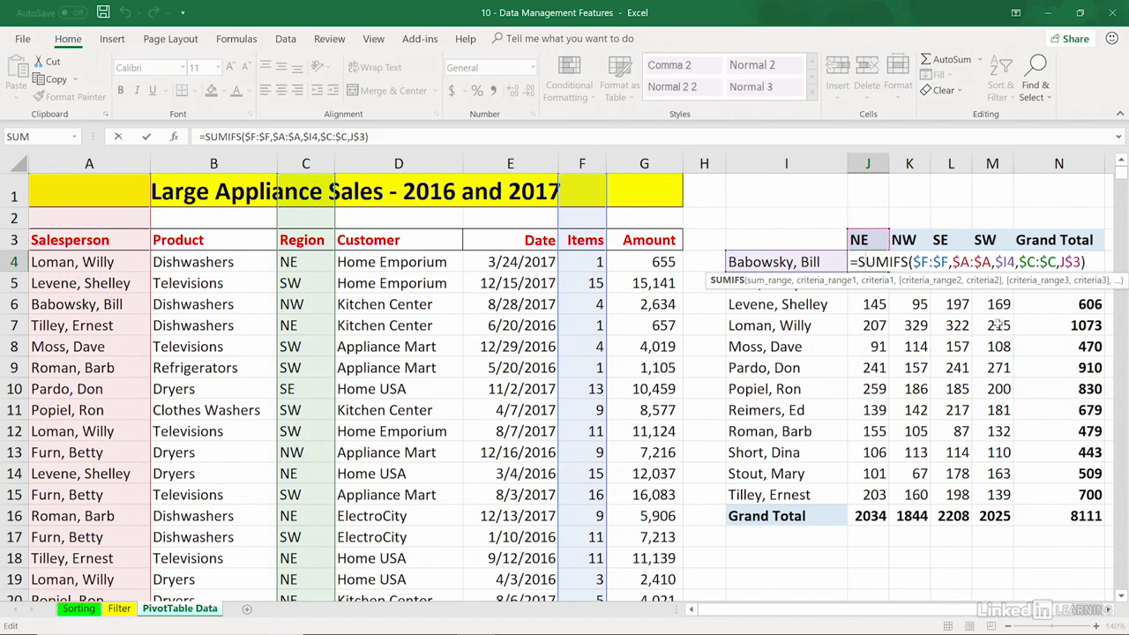
key(Escape)
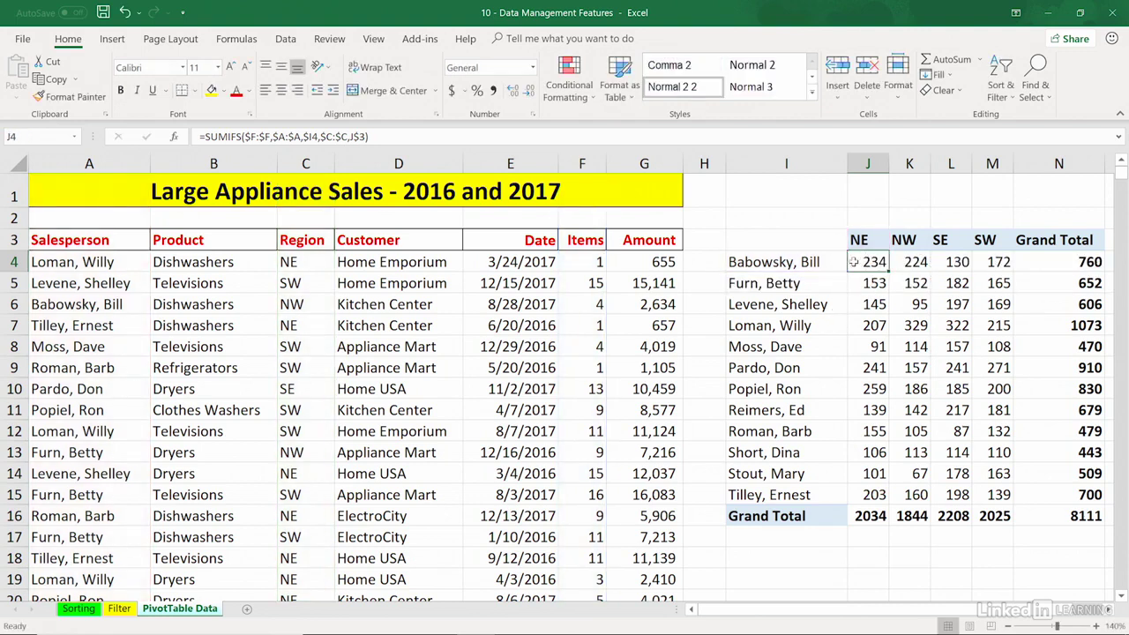
Step: Review the summary's region headings, and widen column H to move the summary away from the sales data
drag(859, 239, 986, 240)
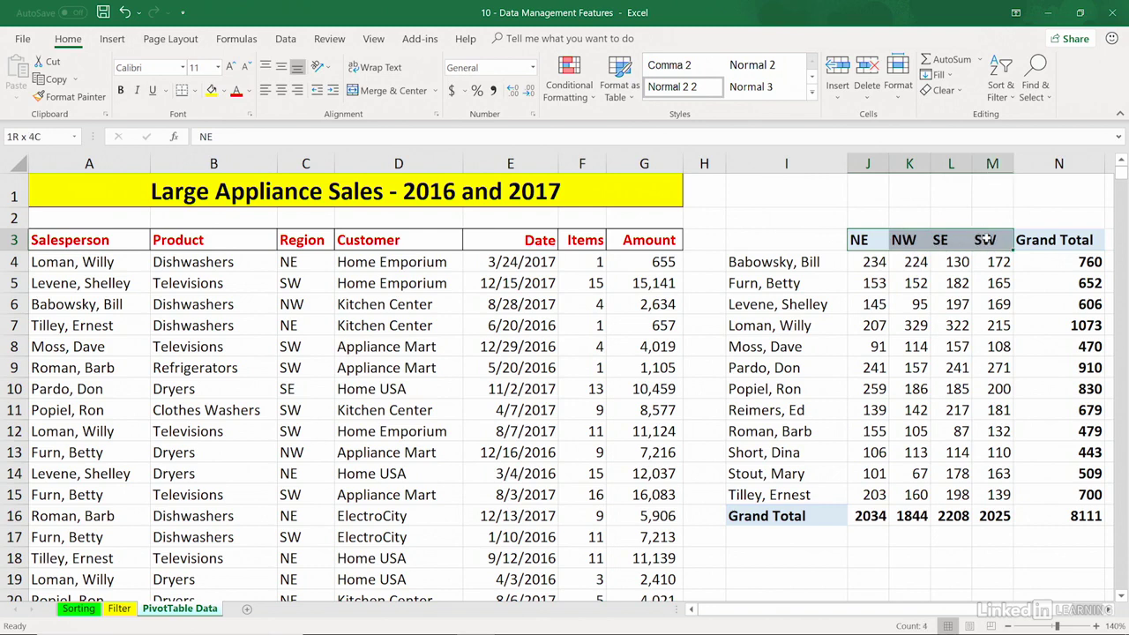
click(962, 282)
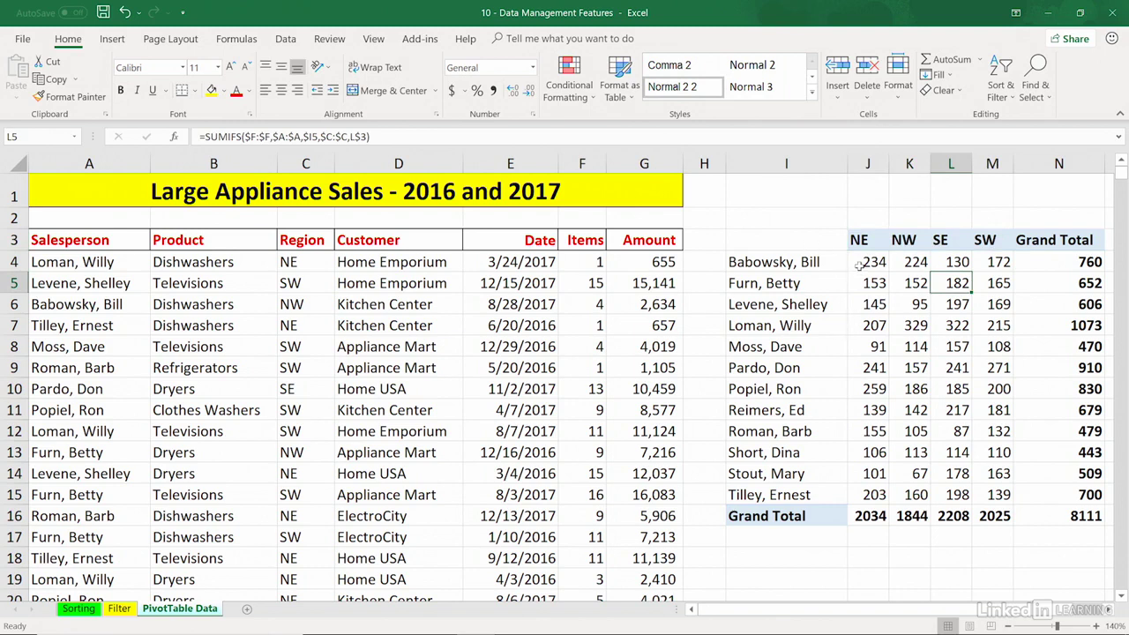
drag(726, 164, 856, 167)
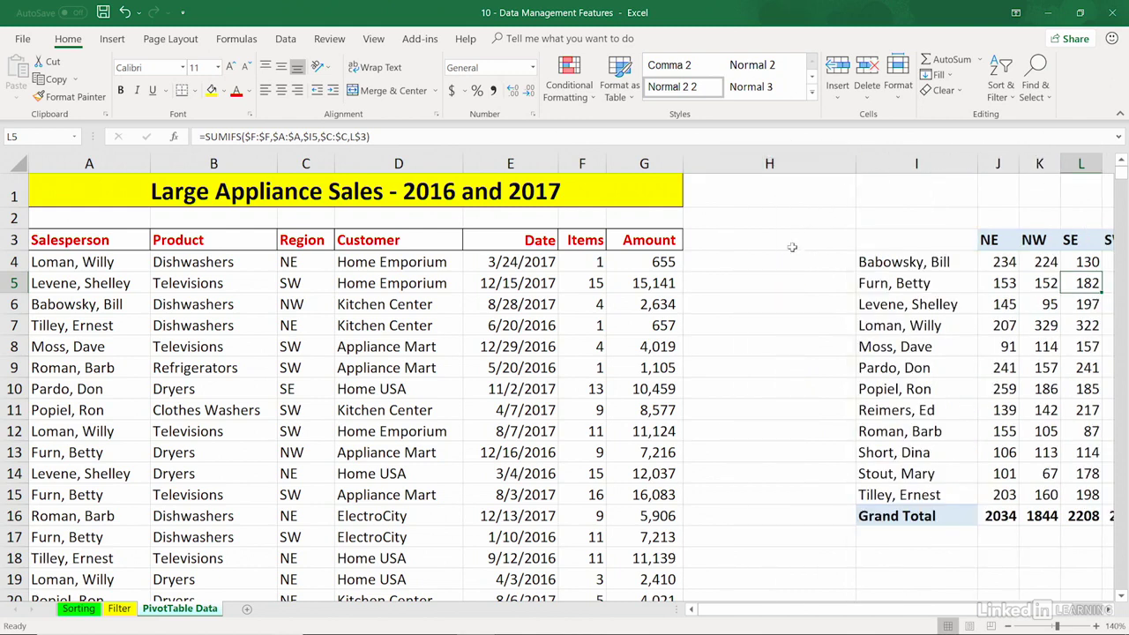
Step: Create a PivotTable on a new worksheet from the sales data range A3:G912 of the PivotTable Data sheet
click(252, 303)
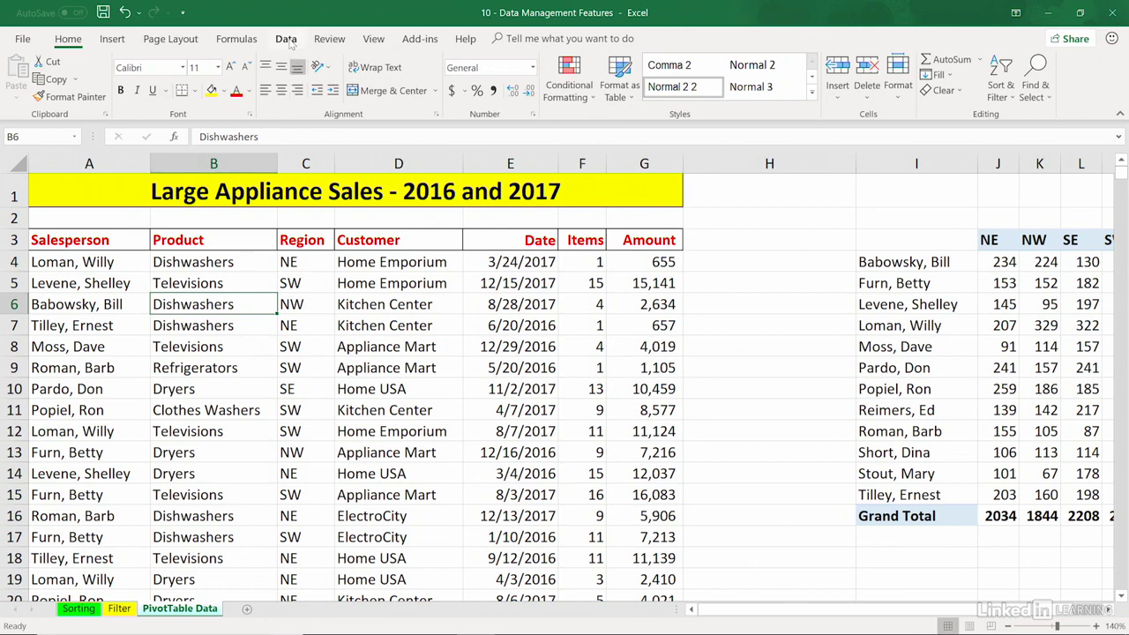
click(112, 39)
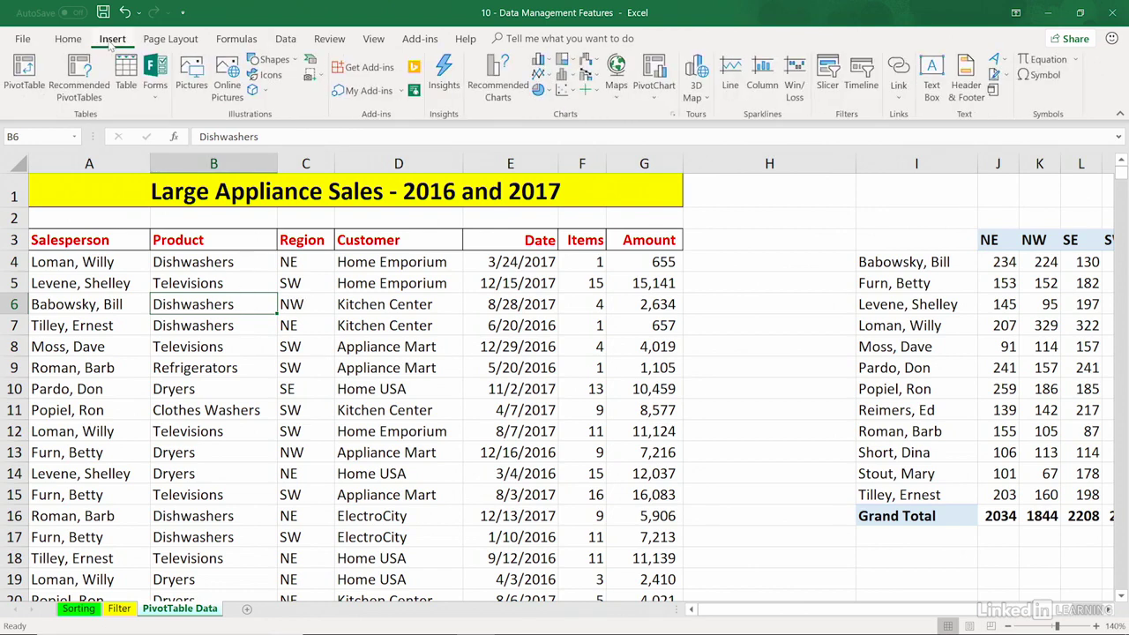
click(23, 70)
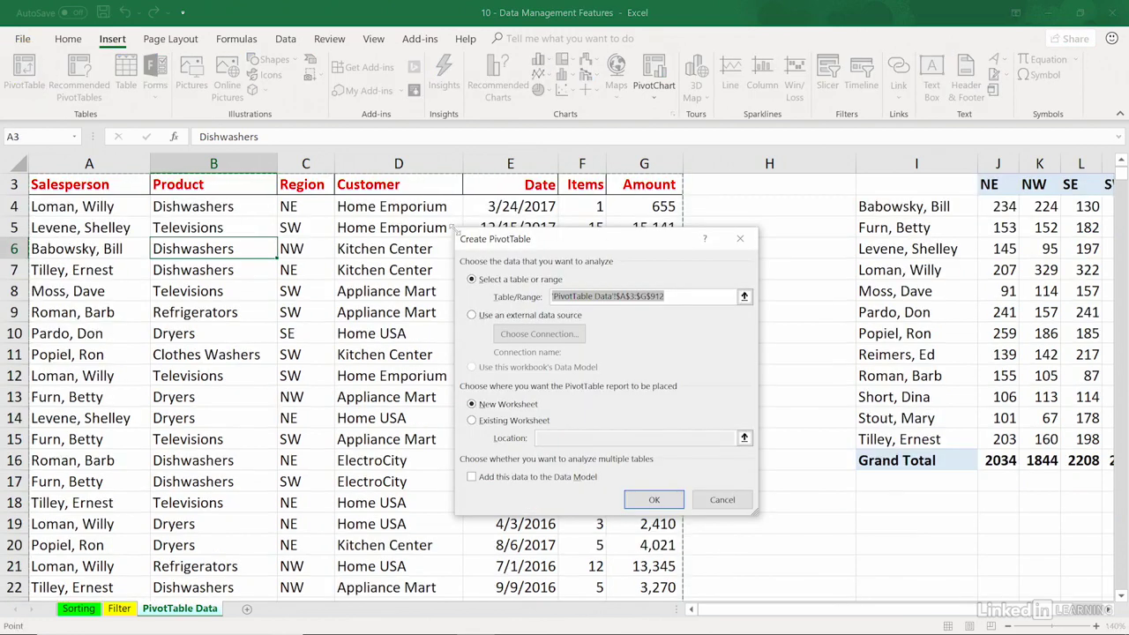
drag(569, 247, 533, 242)
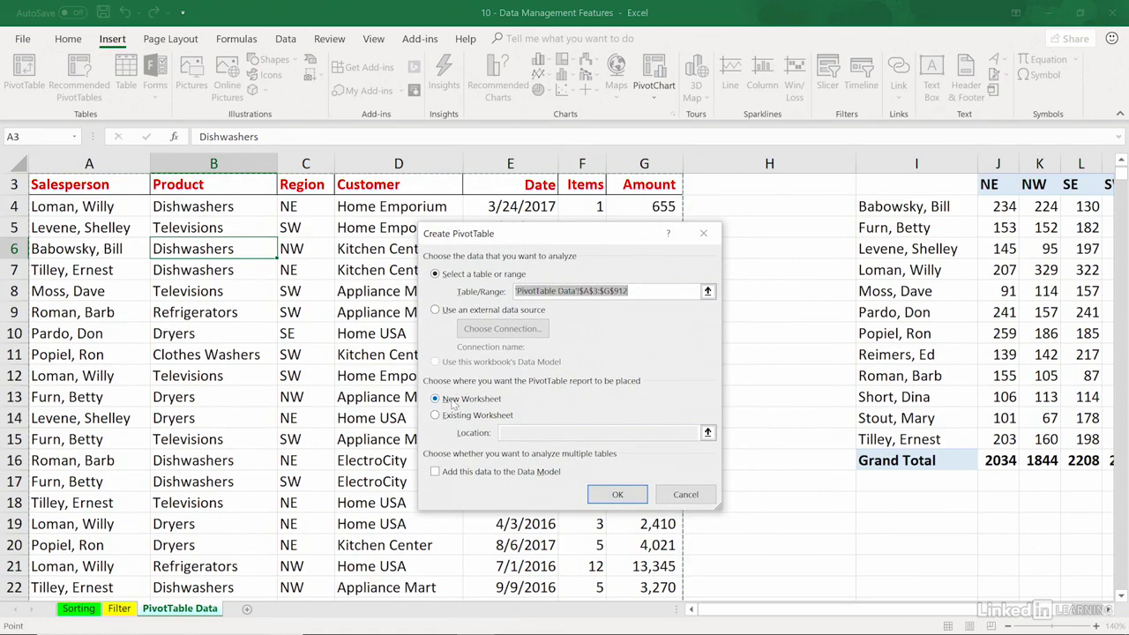
click(617, 495)
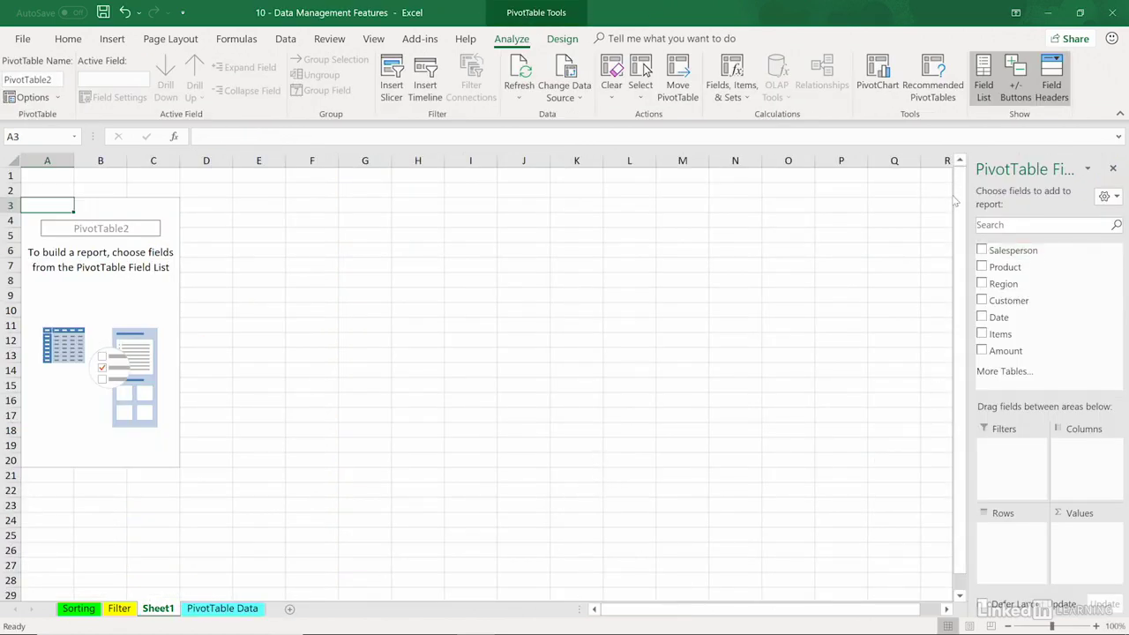
Step: Build the PivotTable with Salesperson as rows, the sum of Items as values and Region as columns
drag(967, 191, 820, 192)
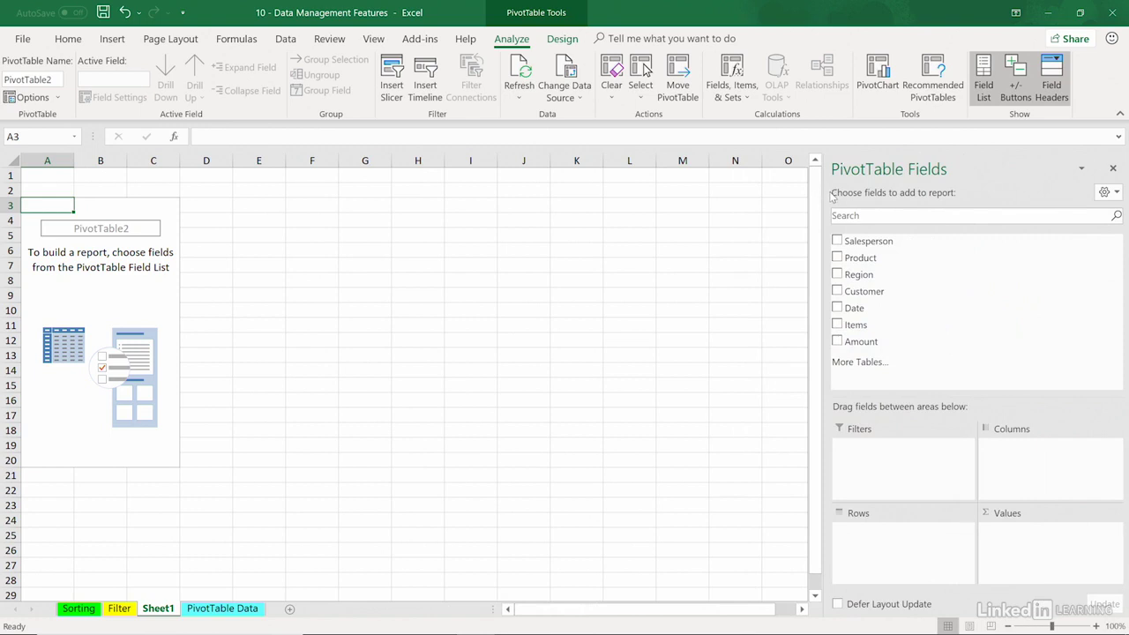
click(837, 241)
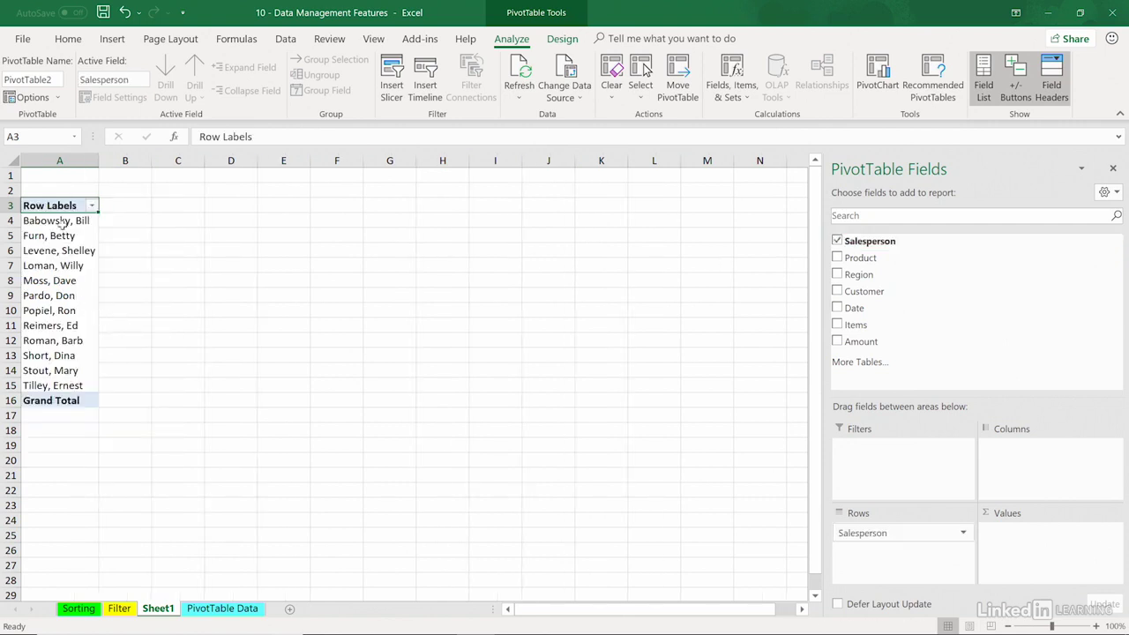
drag(1051, 625, 1057, 625)
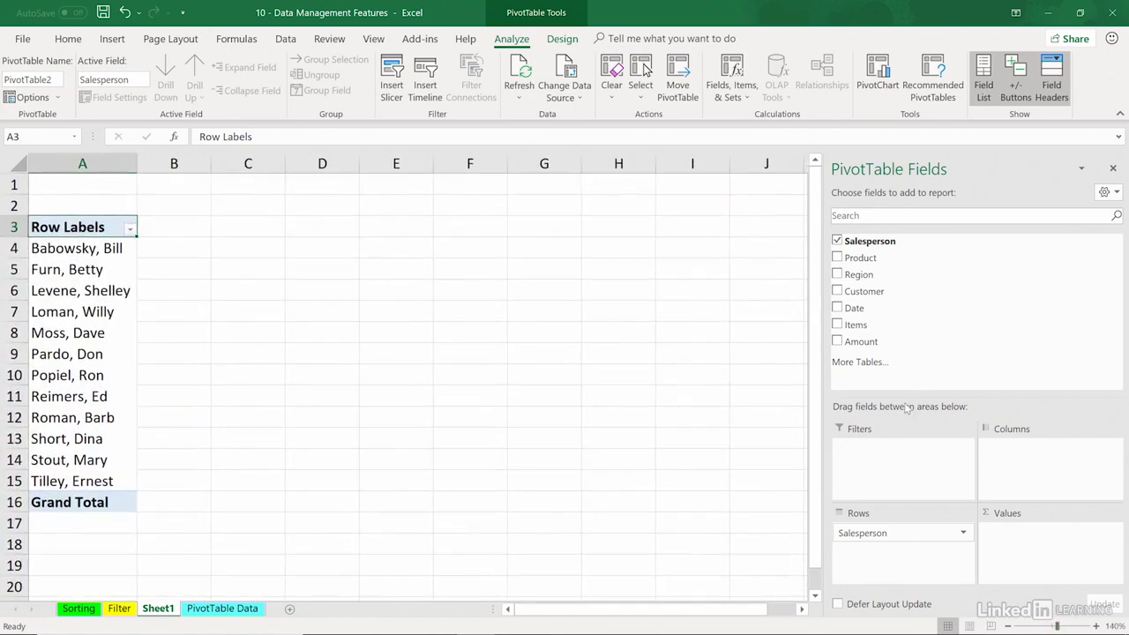
click(837, 324)
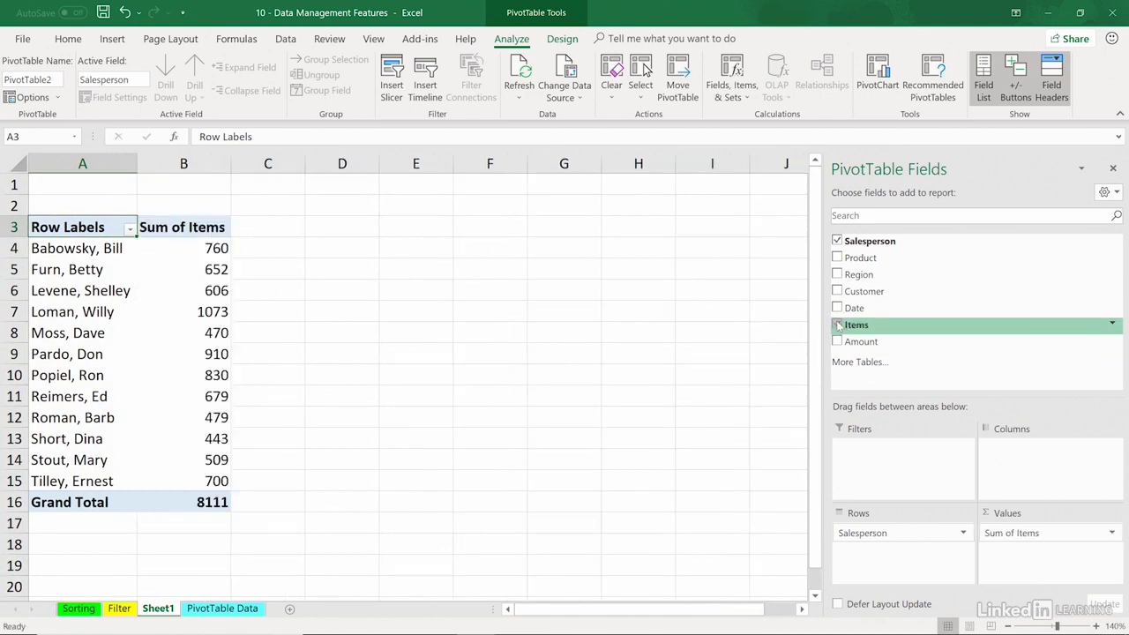
drag(867, 276, 1024, 473)
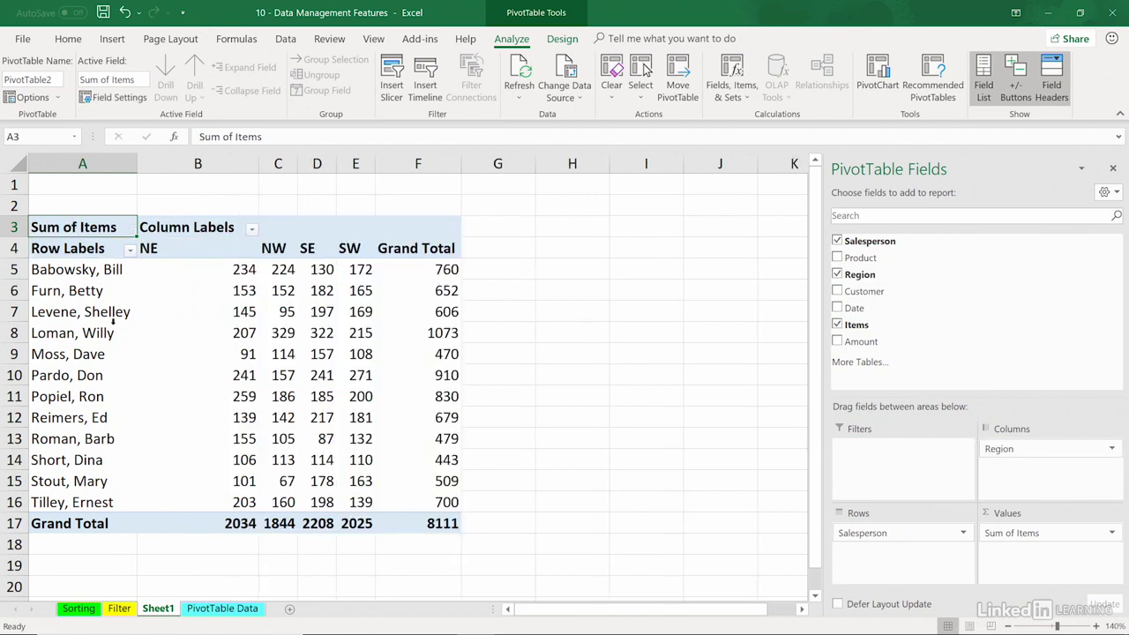
Step: Compare the PivotTable's salesperson total and grand total with the formula-based summary on the PivotTable Data sheet
click(423, 331)
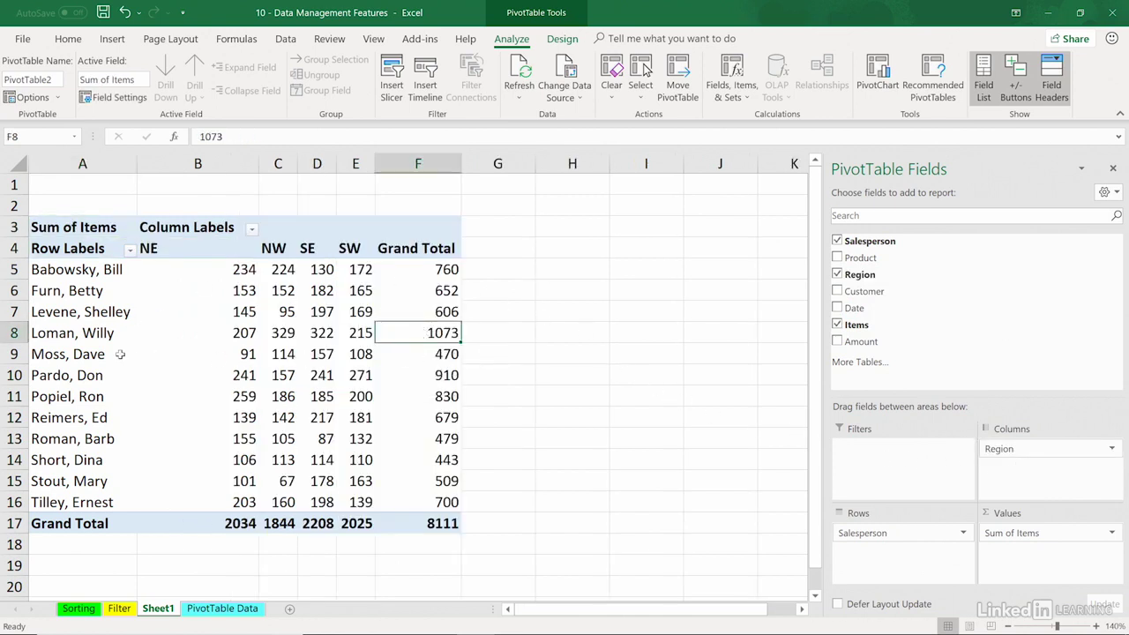
click(410, 520)
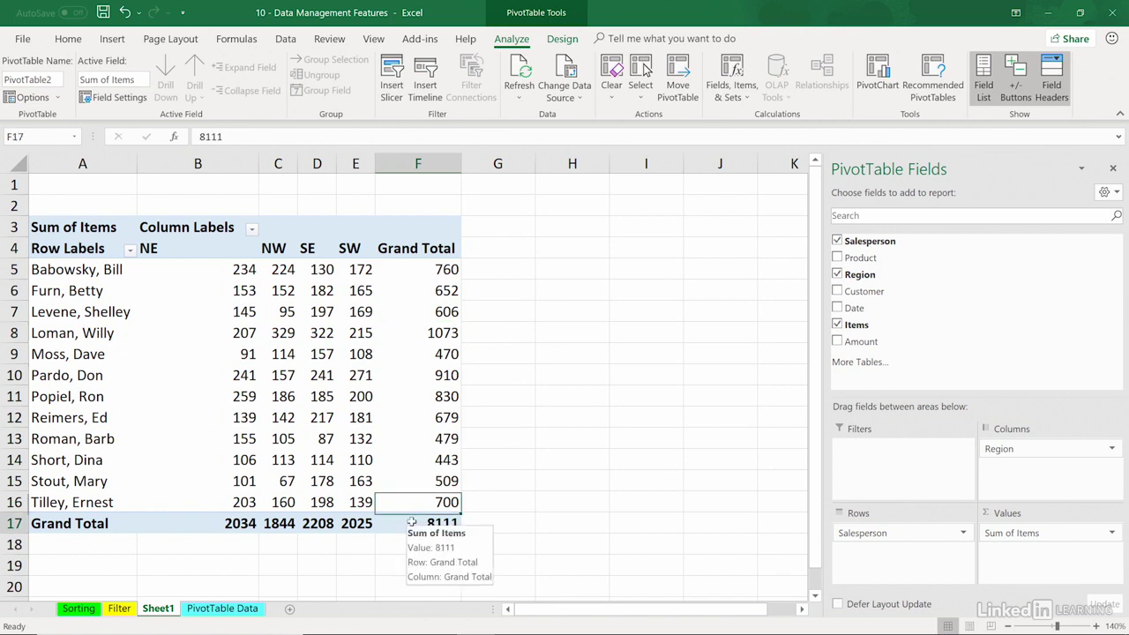
click(321, 337)
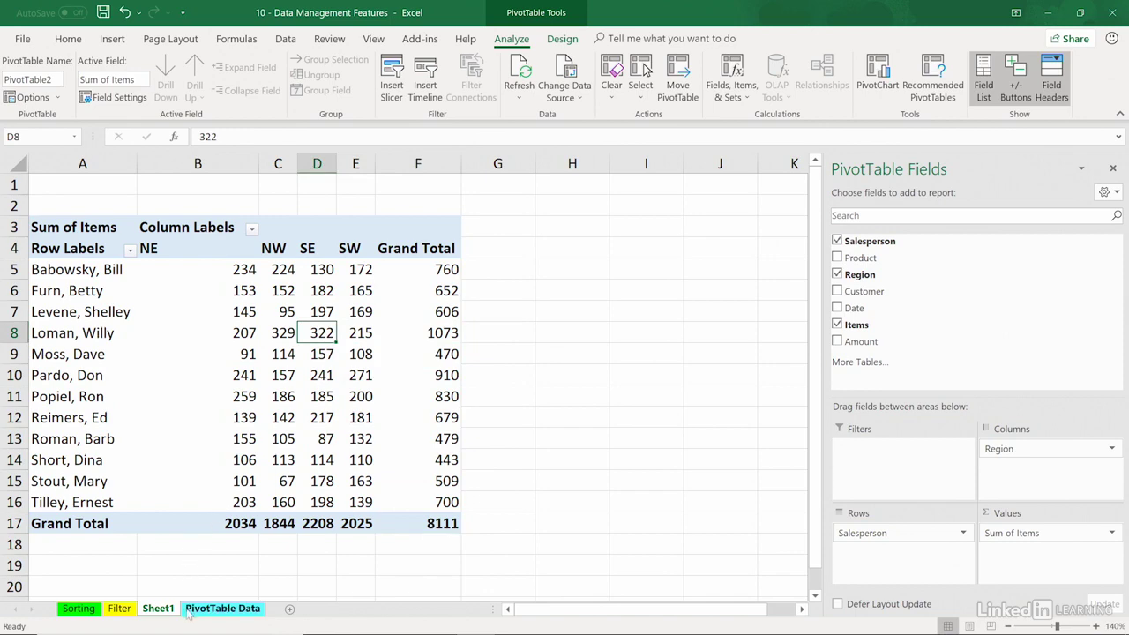
click(216, 611)
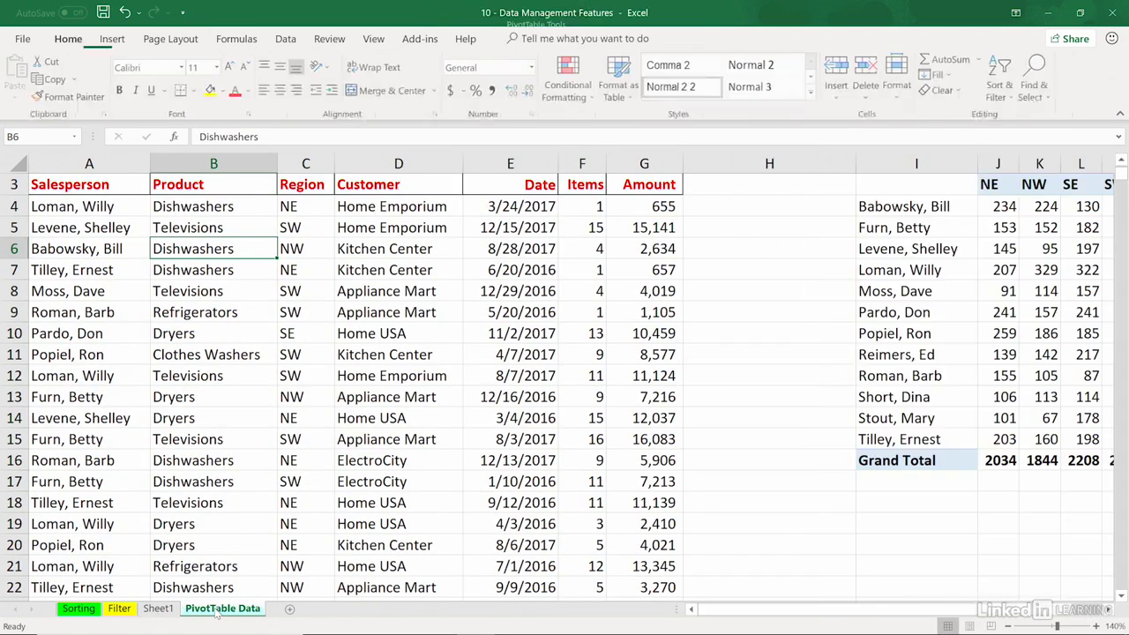
click(1109, 609)
click(1108, 610)
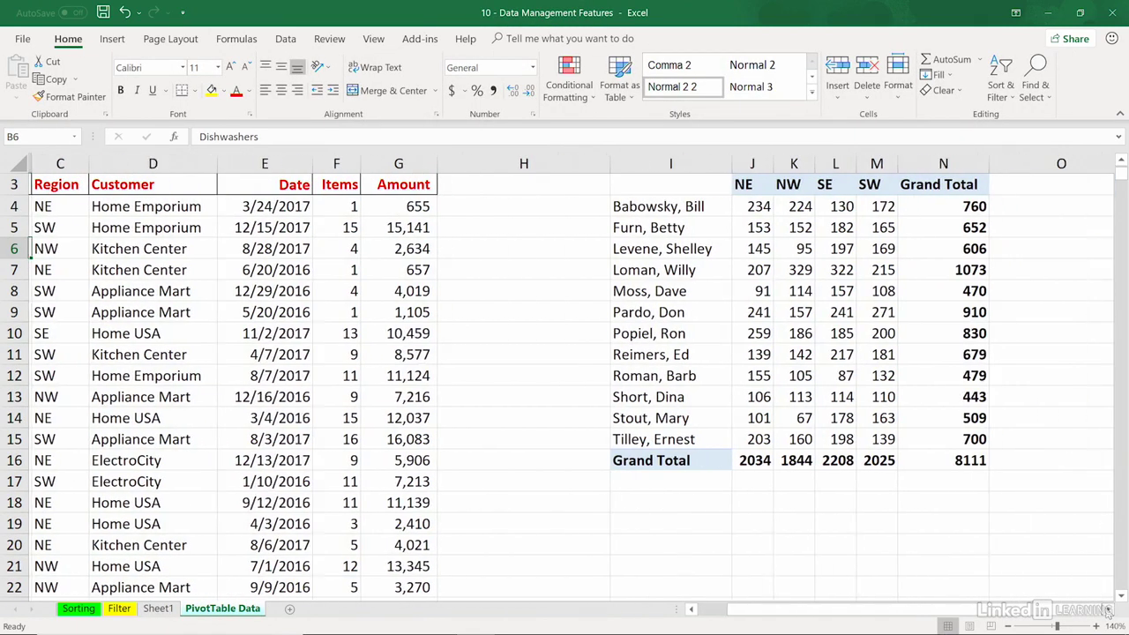
click(948, 268)
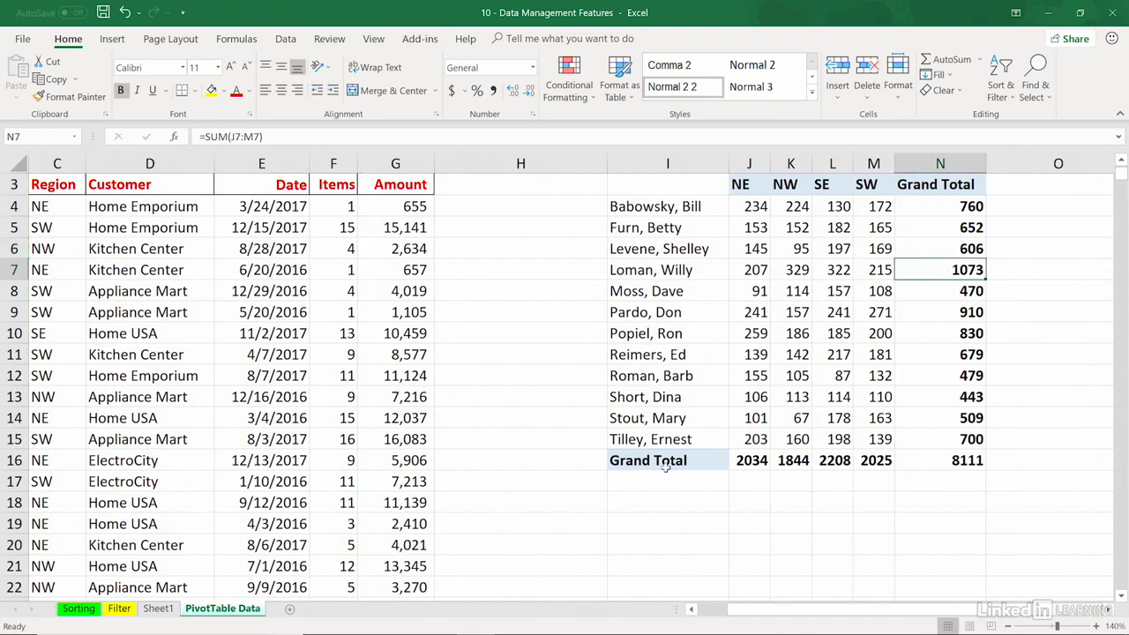
key(Return)
click(939, 459)
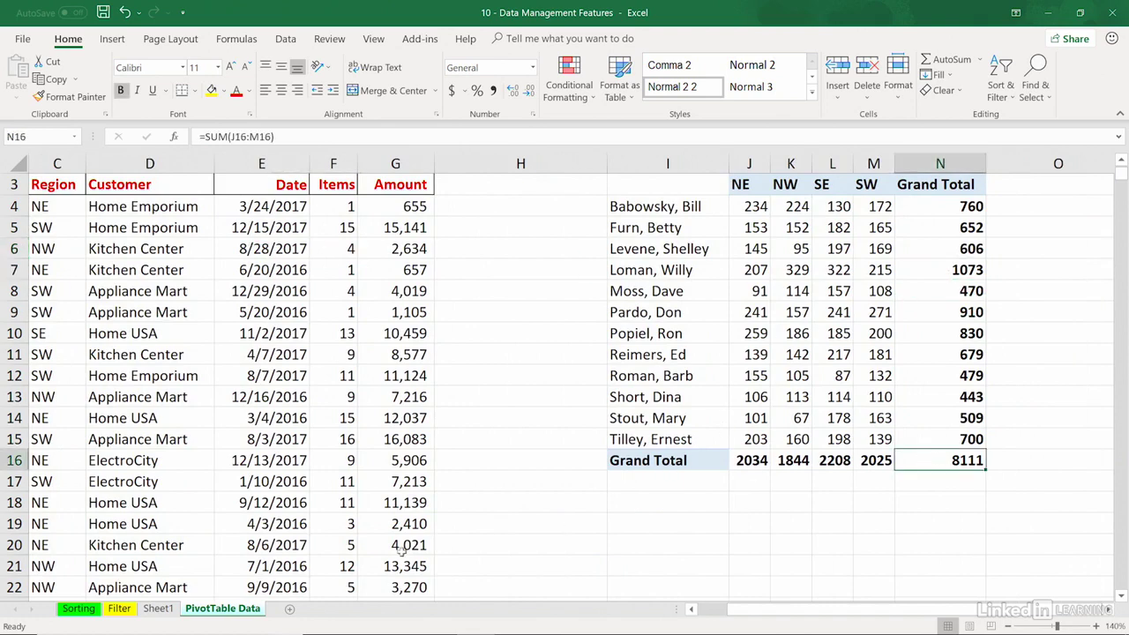
Step: Return to Sheet1 and show the PivotTable in Tabular Form so its headings use the field names
click(161, 609)
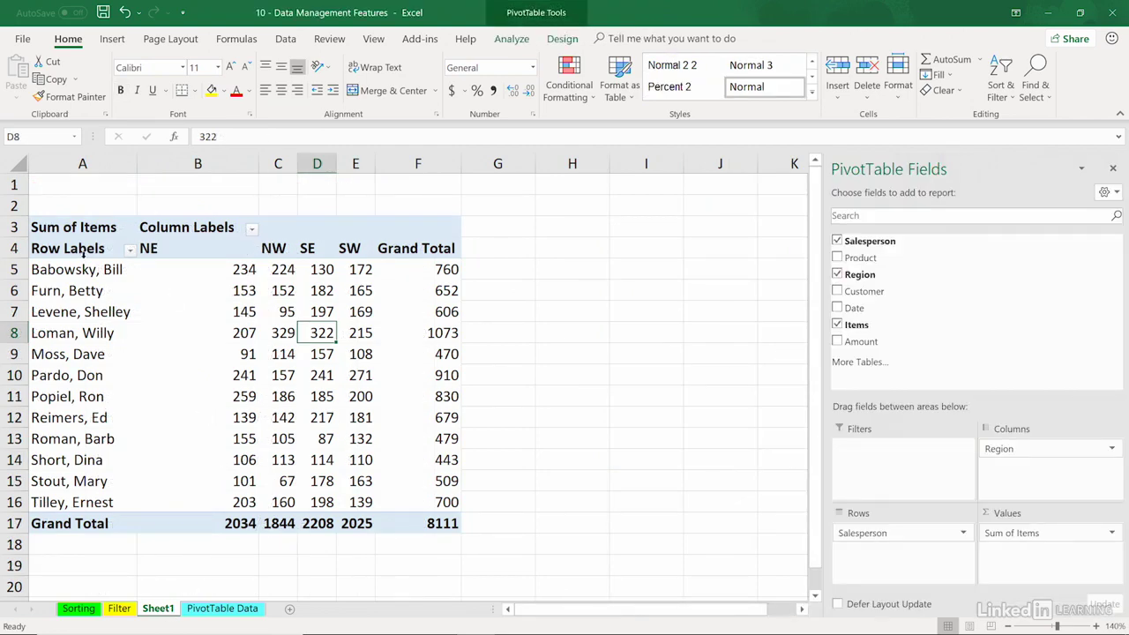
click(84, 252)
click(163, 227)
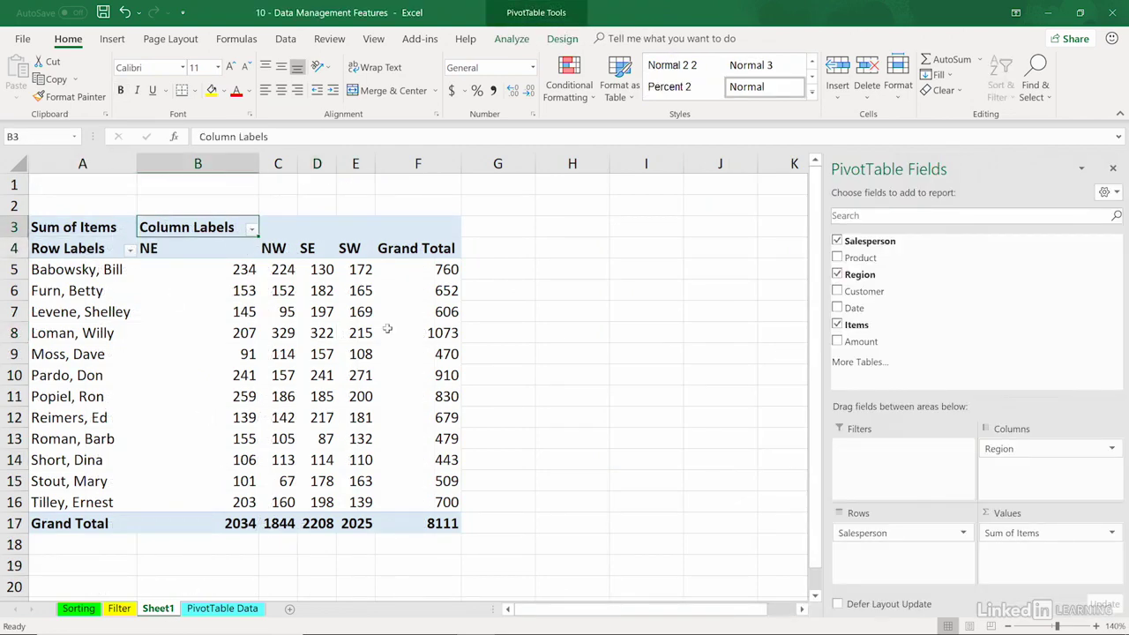
click(323, 274)
click(309, 319)
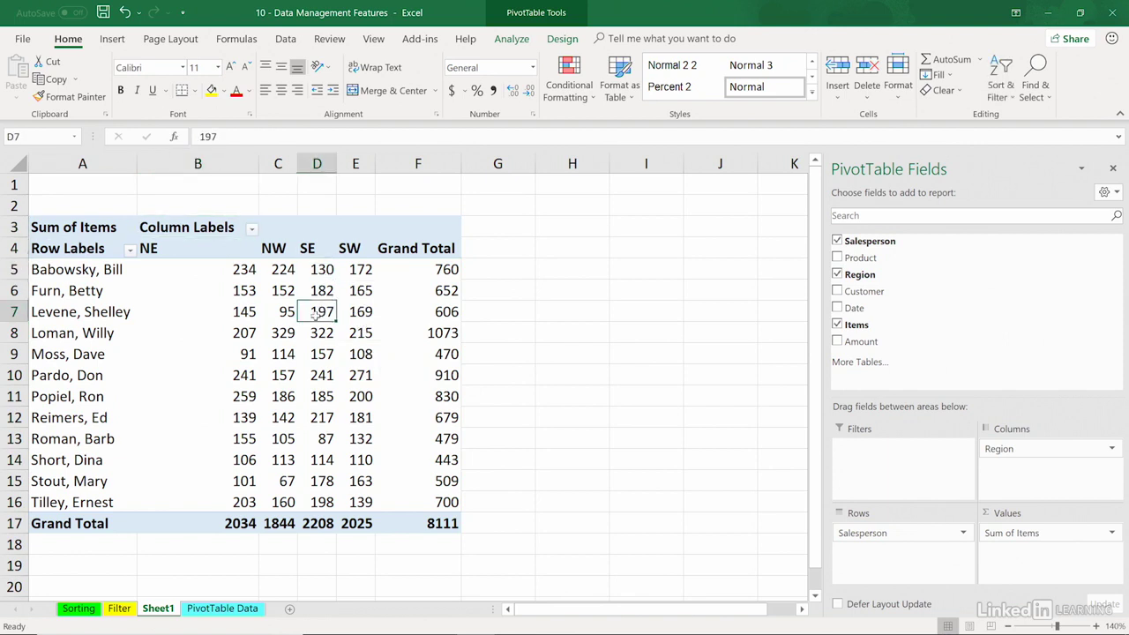
click(513, 41)
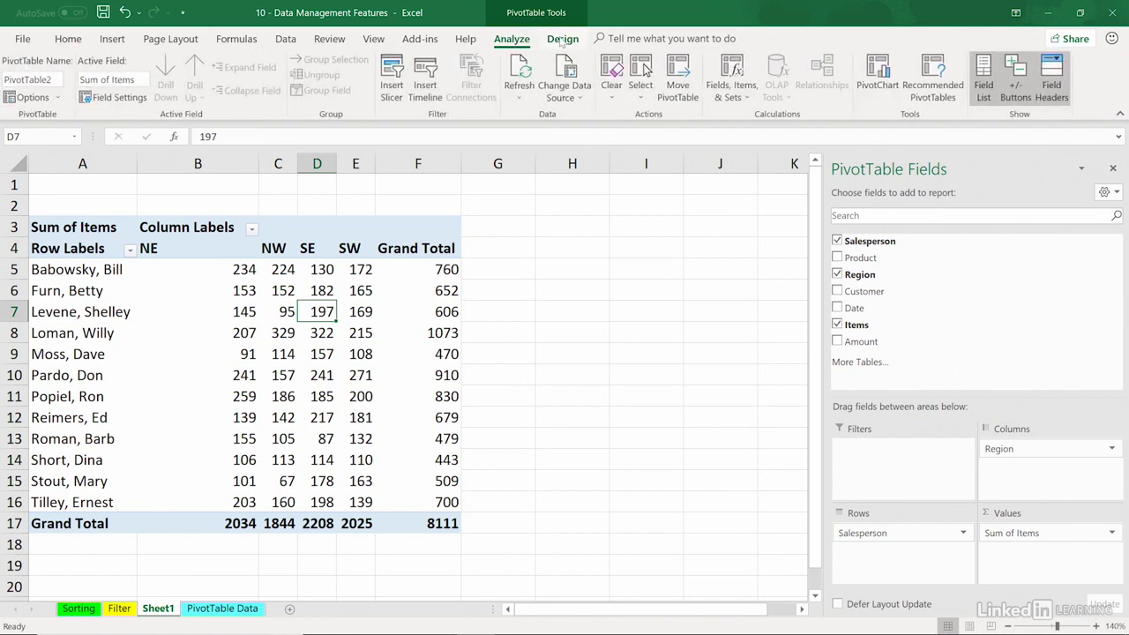
click(562, 40)
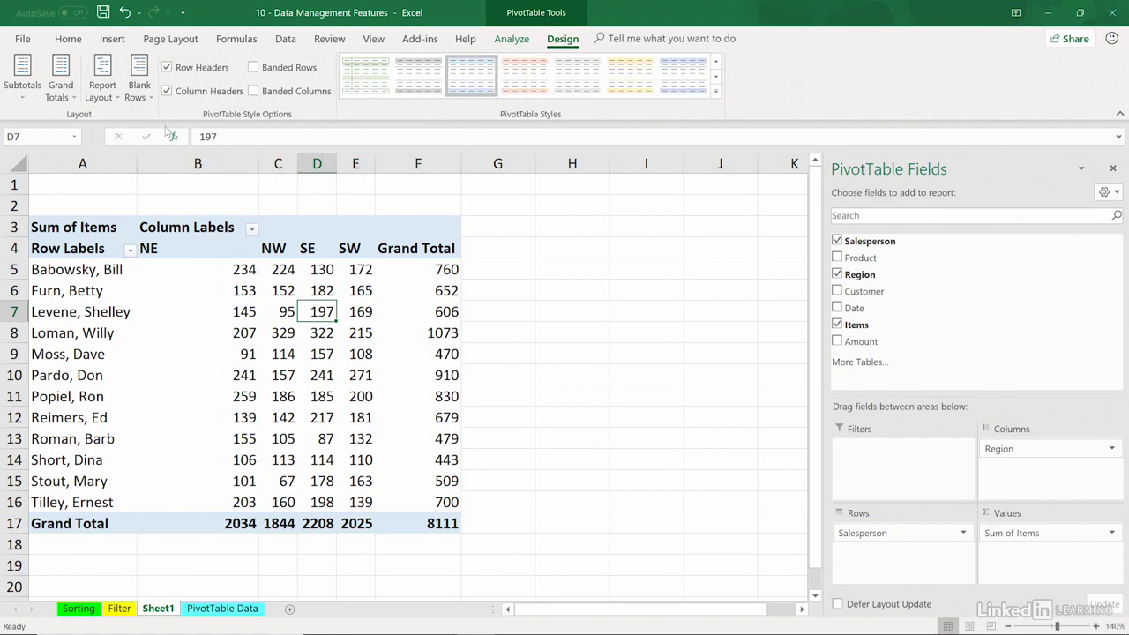
click(102, 79)
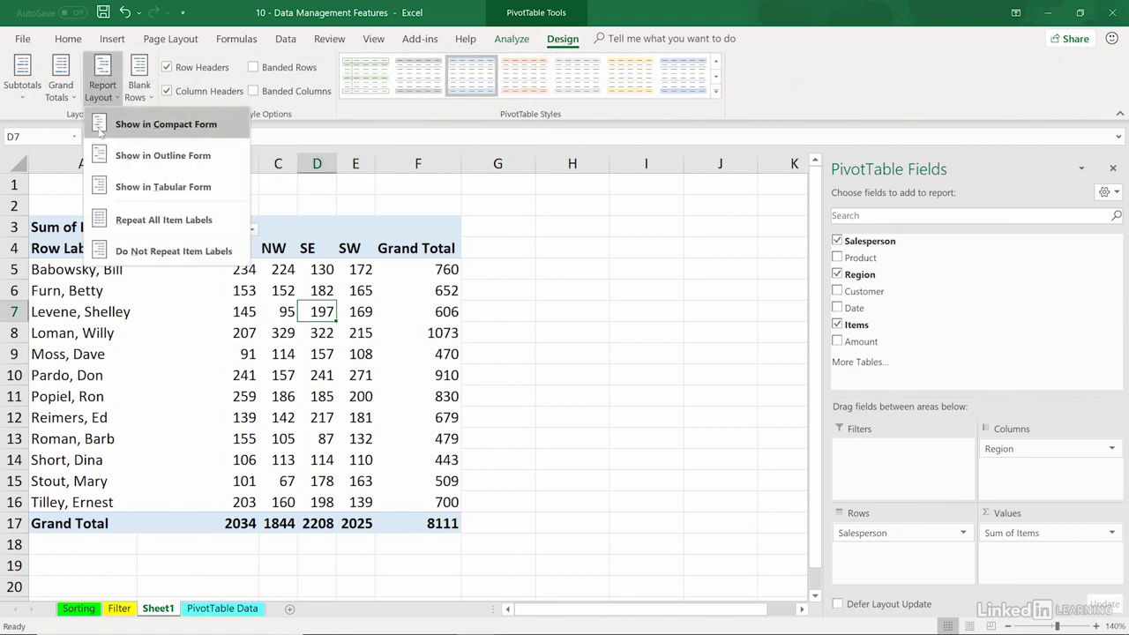
click(155, 188)
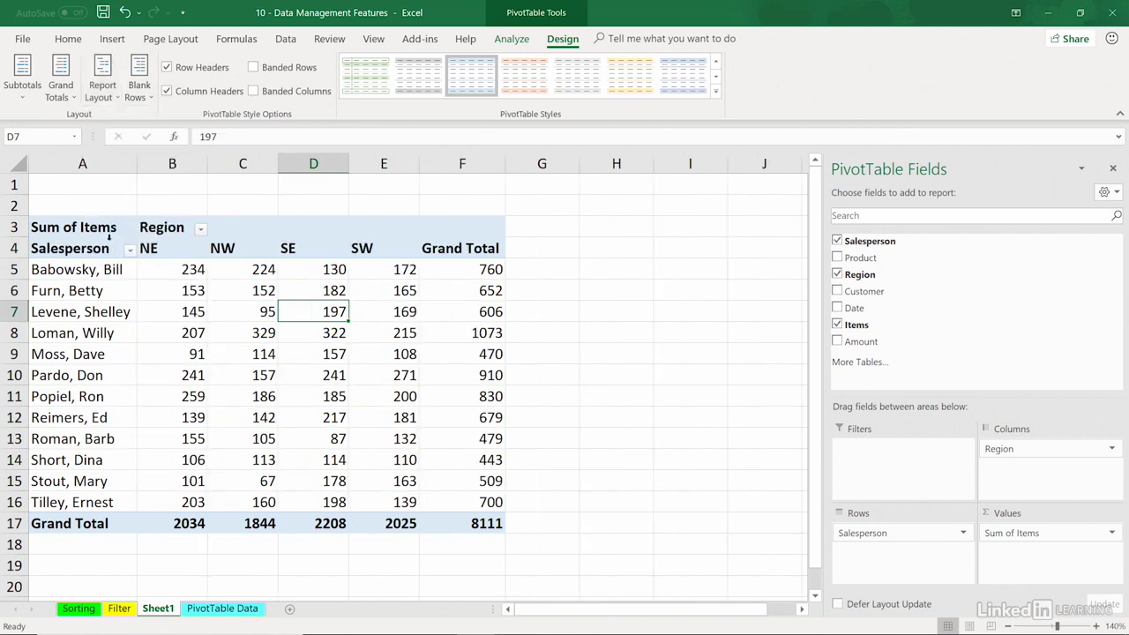
click(152, 227)
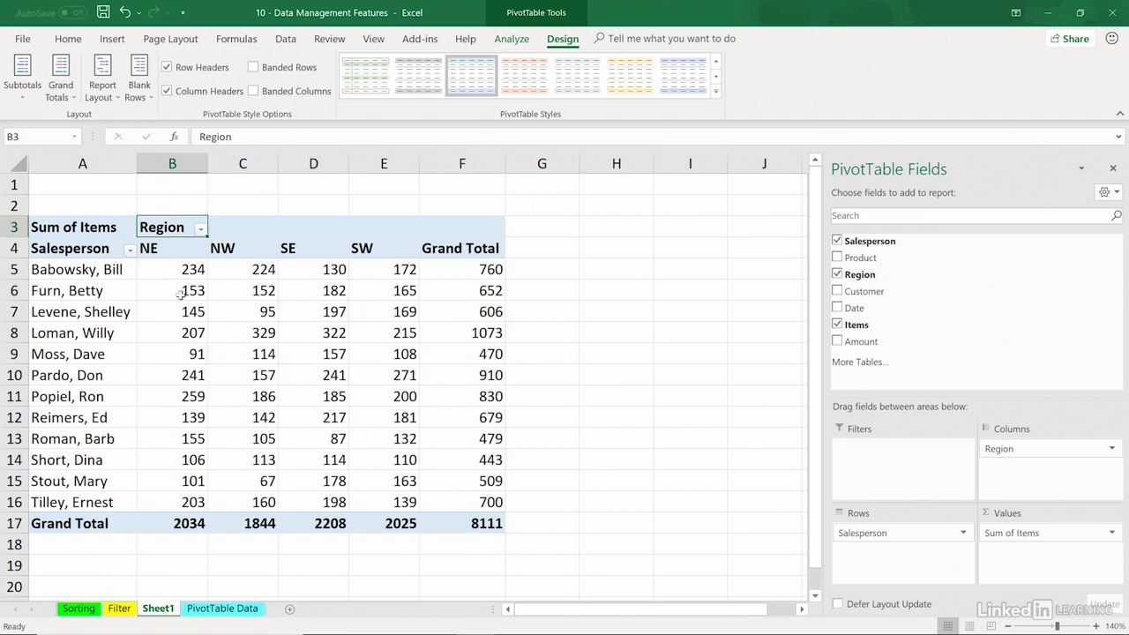
Step: Remove the Region field from the PivotTable
mouse_move(254, 356)
click(838, 276)
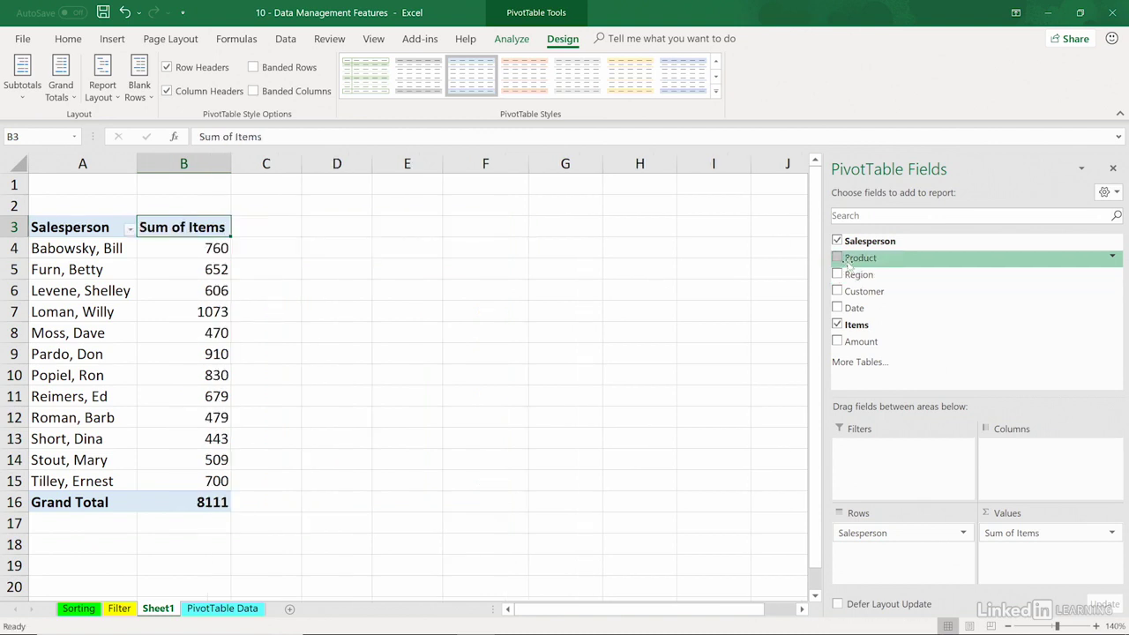
Step: Add the Product field to the PivotTable's columns and review the product headings, salesperson names and refrigerator values
drag(852, 262, 1036, 468)
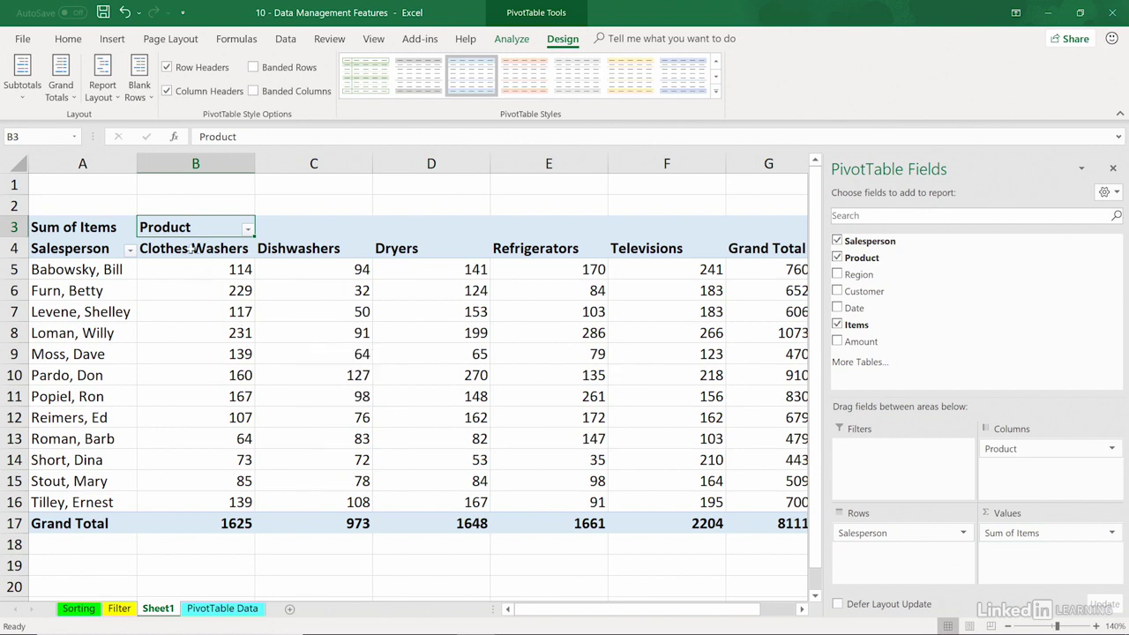
drag(193, 248, 670, 260)
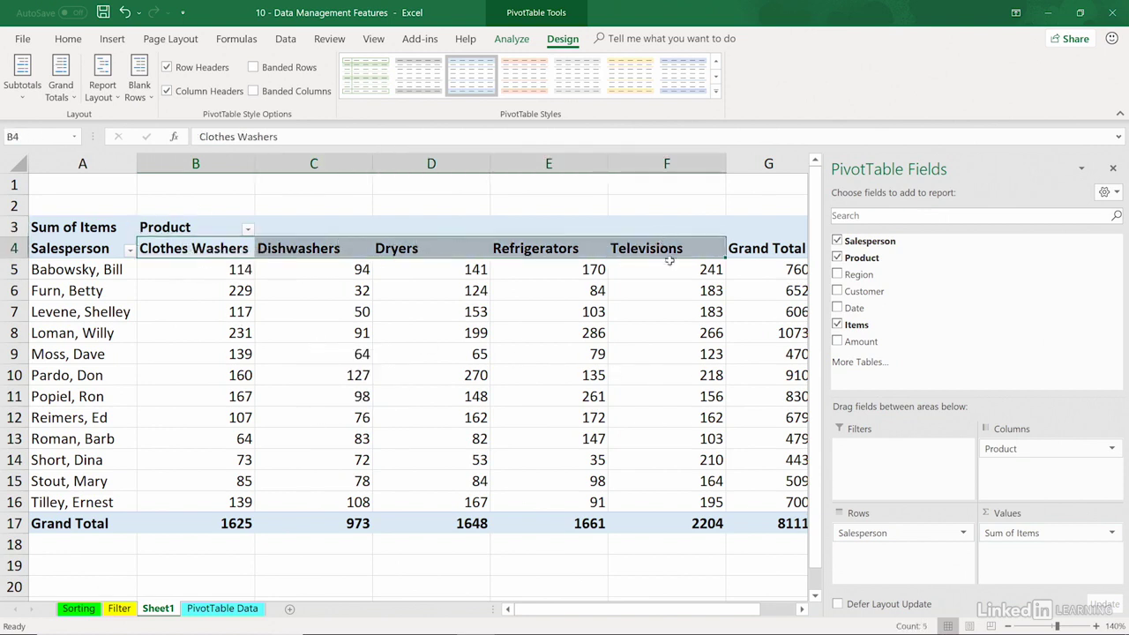
drag(87, 268, 84, 466)
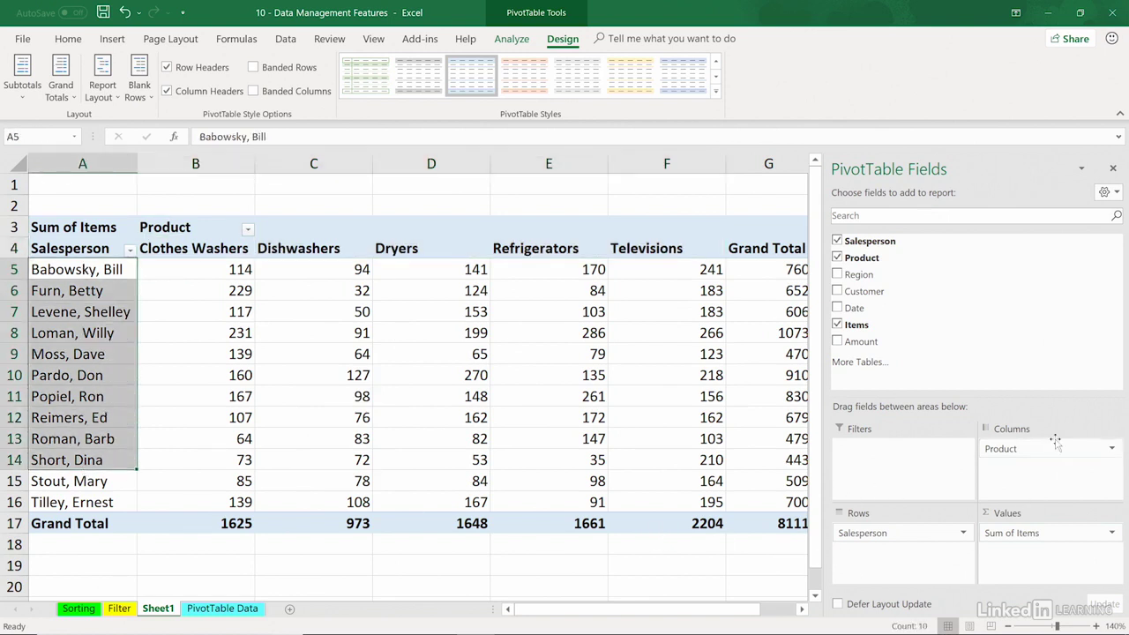
click(495, 320)
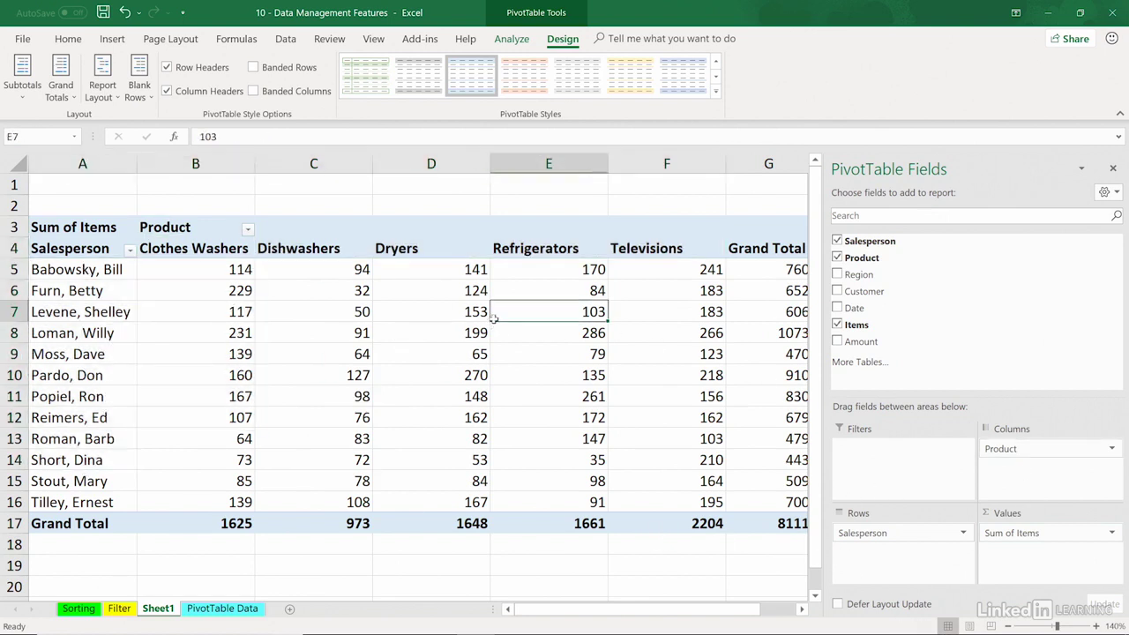
click(571, 291)
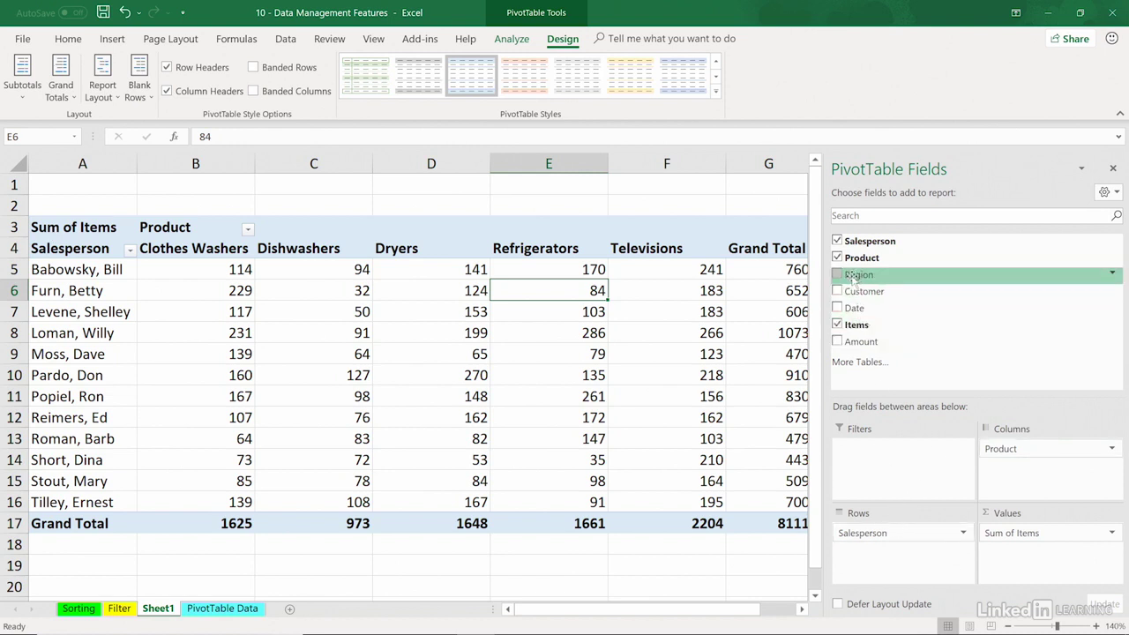
Step: Add the Region field beneath Salesperson in the PivotTable's rows and look over the expanded report
drag(854, 277, 864, 554)
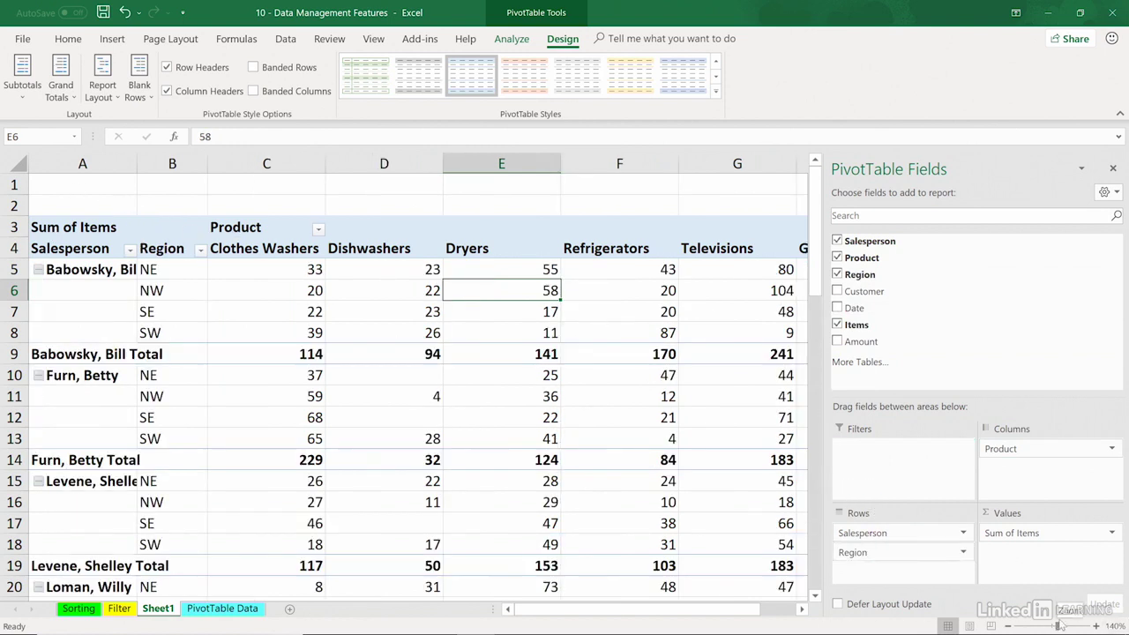
drag(1057, 625, 1042, 625)
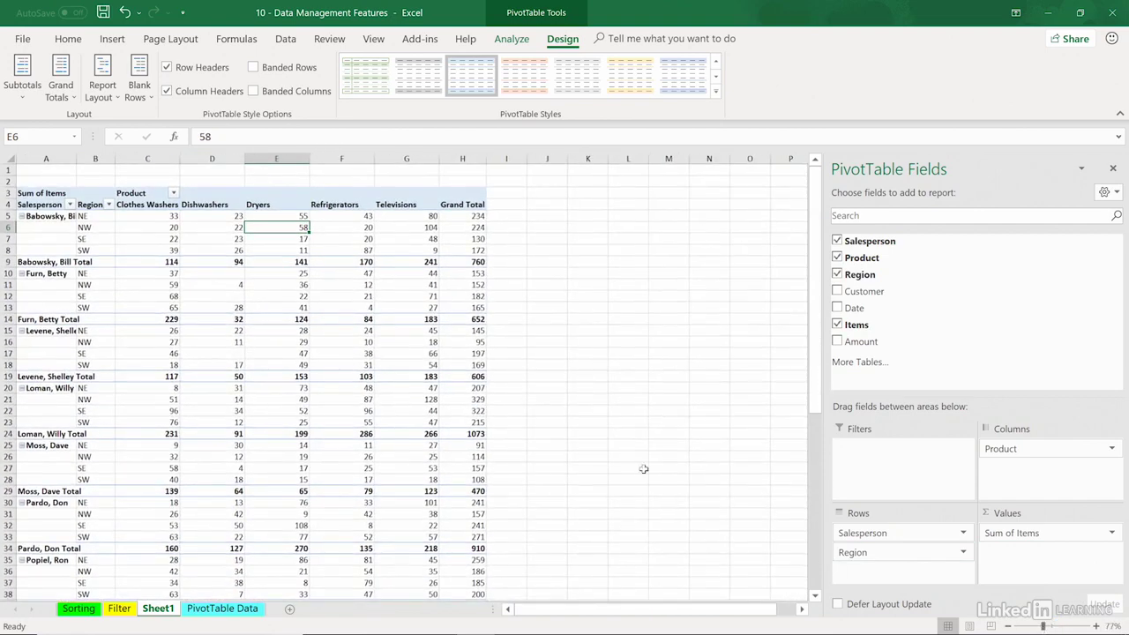
scroll(247, 408, down, 9)
scroll(247, 406, up, 9)
Step: Turn off all subtotals in the PivotTable and reorder its row fields so Region comes before Salesperson
click(26, 79)
click(37, 125)
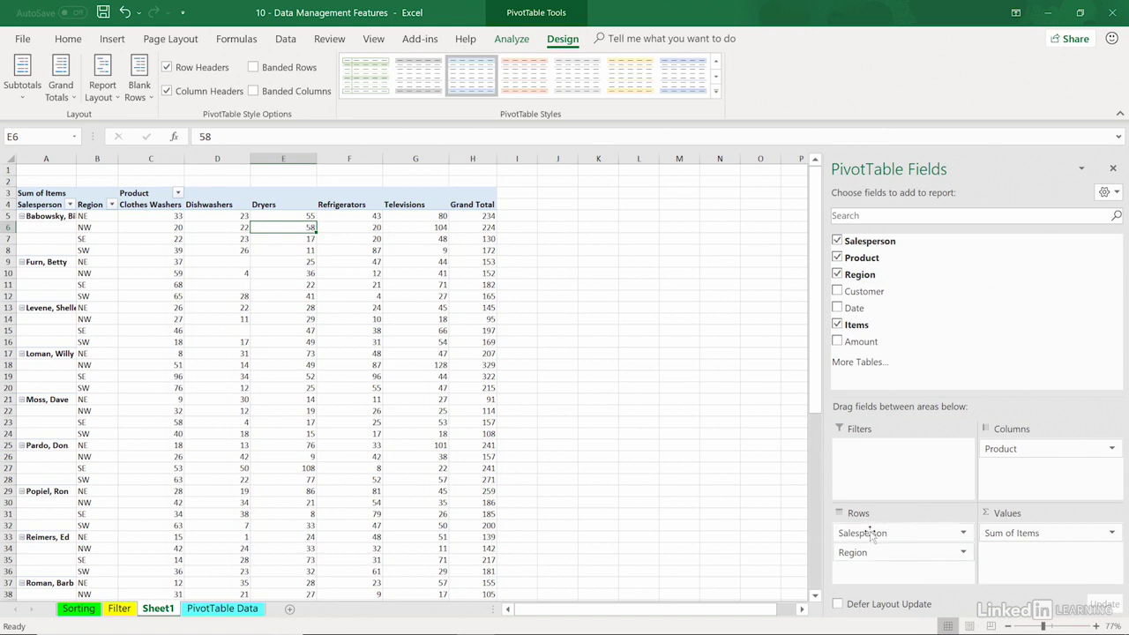
drag(871, 534, 871, 571)
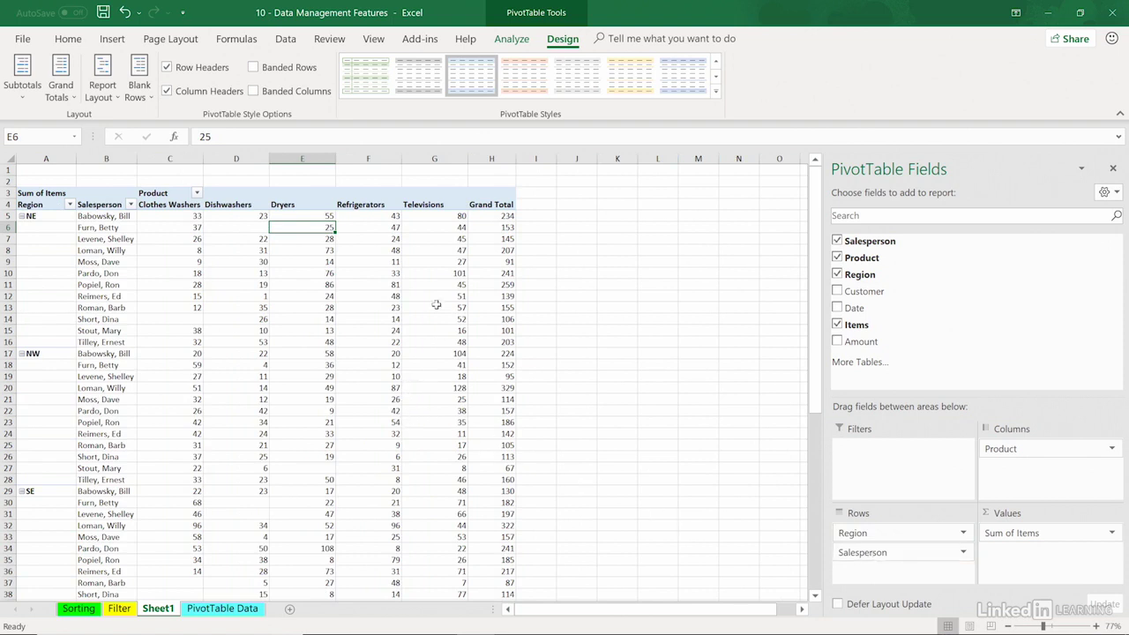
mouse_move(435, 296)
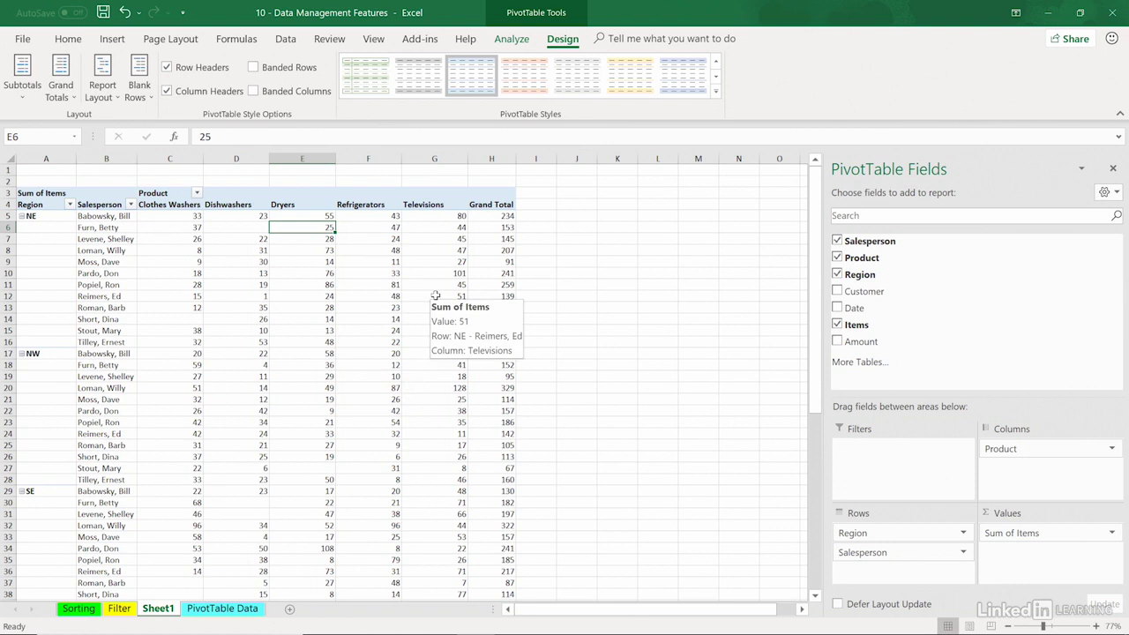
mouse_move(441, 276)
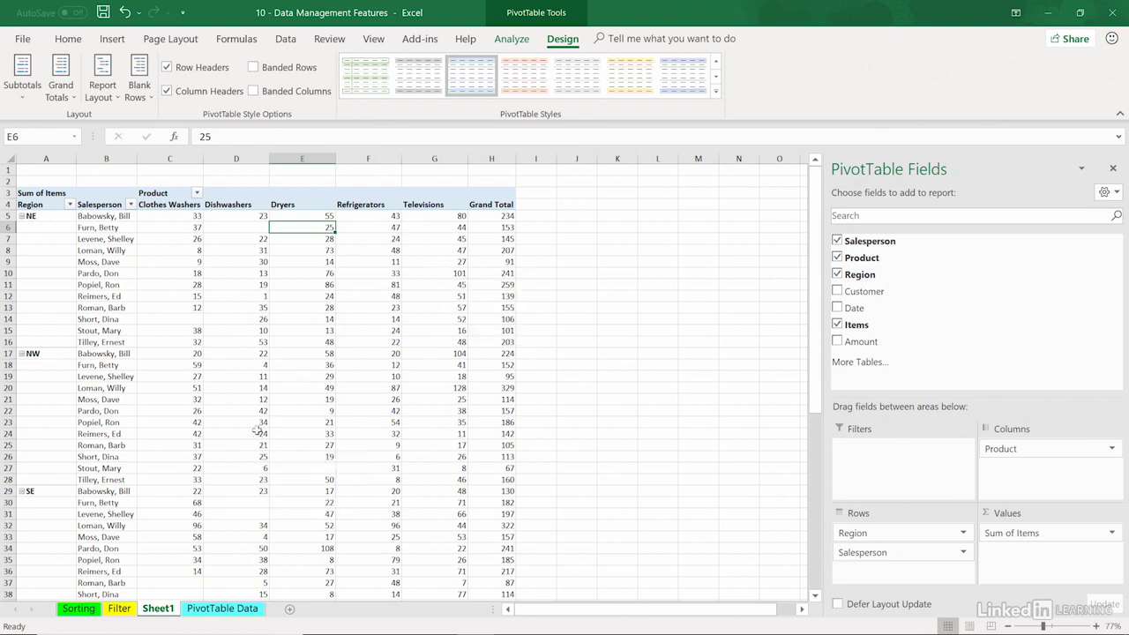
mouse_move(352, 302)
mouse_move(196, 331)
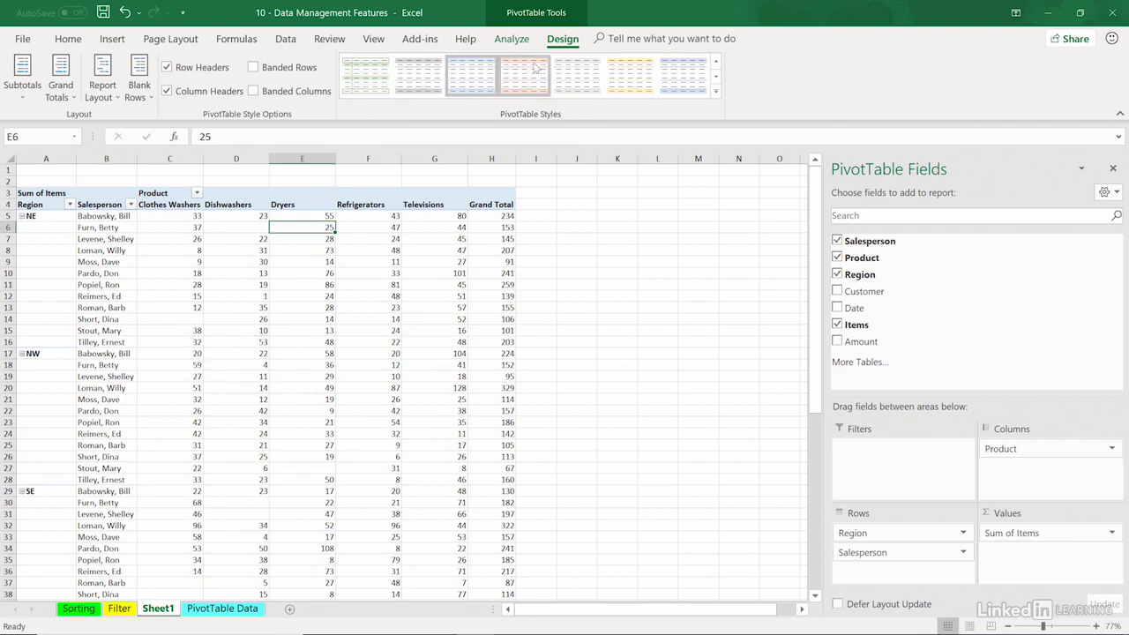
Step: Bring up the analysis tools for the PivotTable
click(513, 39)
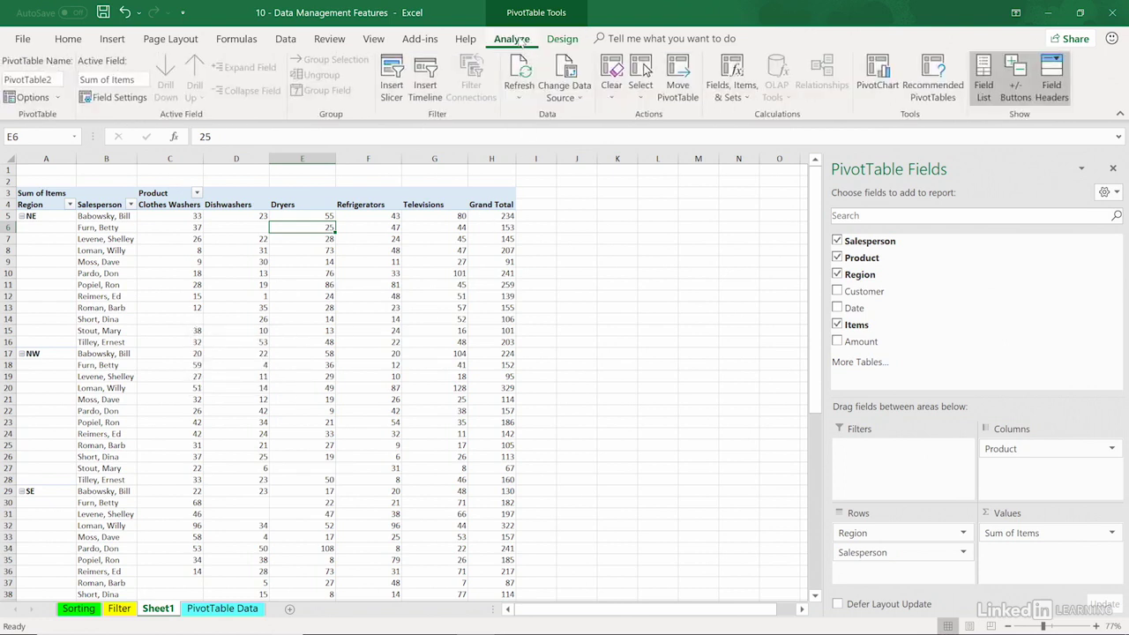